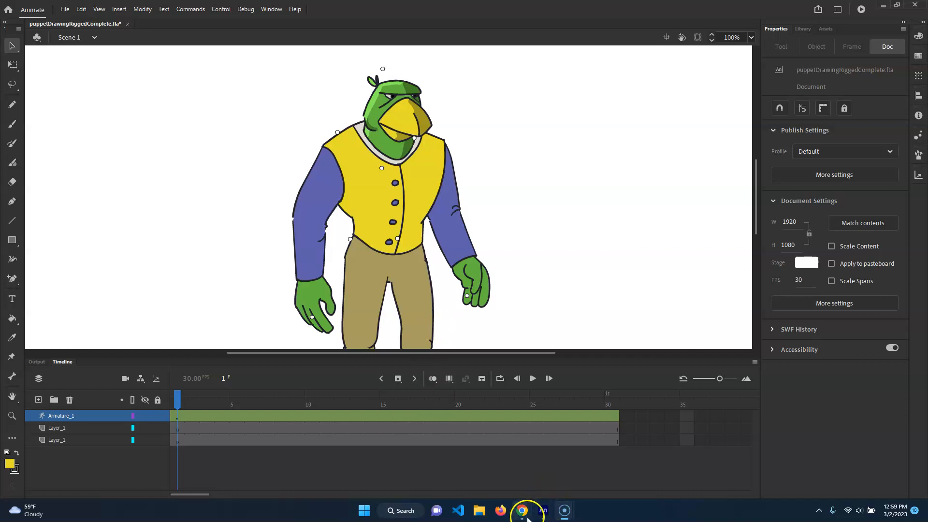
# Switch to the Chrome browser and look through the sound clips listed on the dailywav.com home page.
pyautogui.moveTo(524, 507)
pyautogui.click(562, 479)
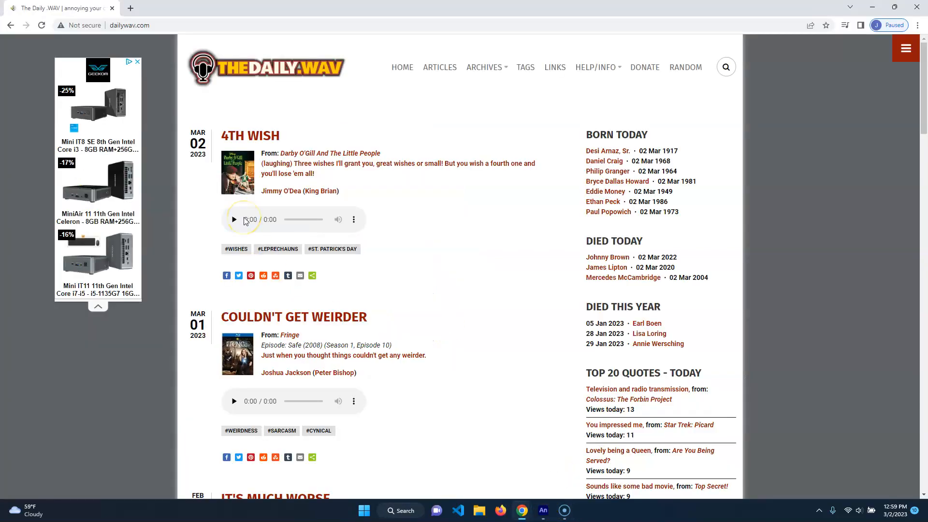
pyautogui.click(144, 23)
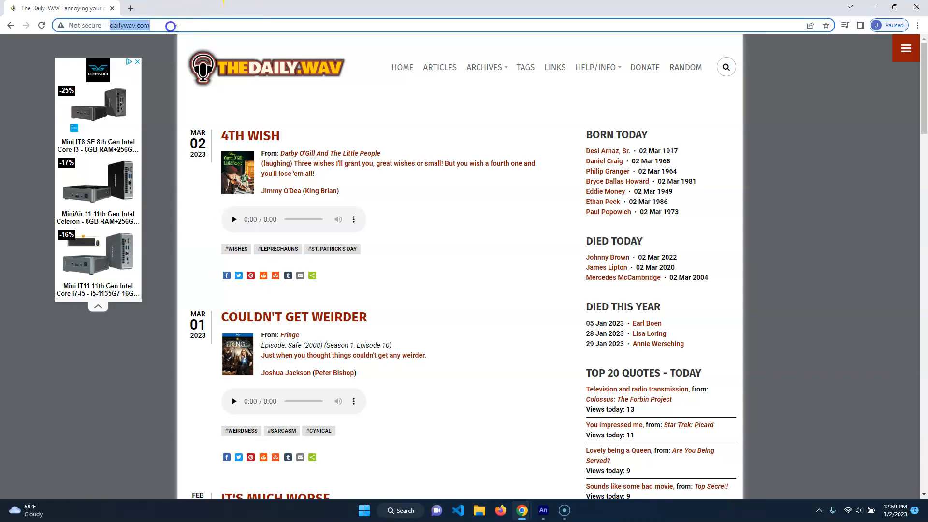
pyautogui.click(765, 115)
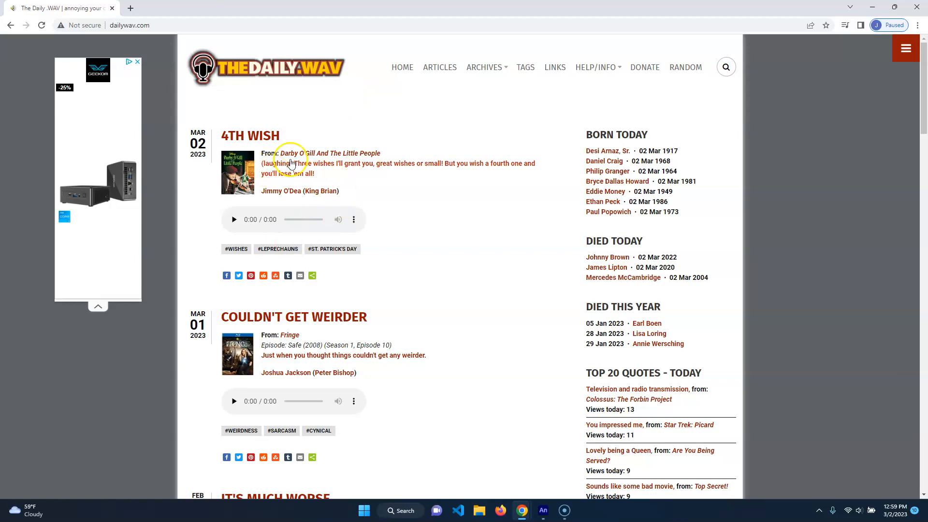
pyautogui.scroll(-4, 291, 163)
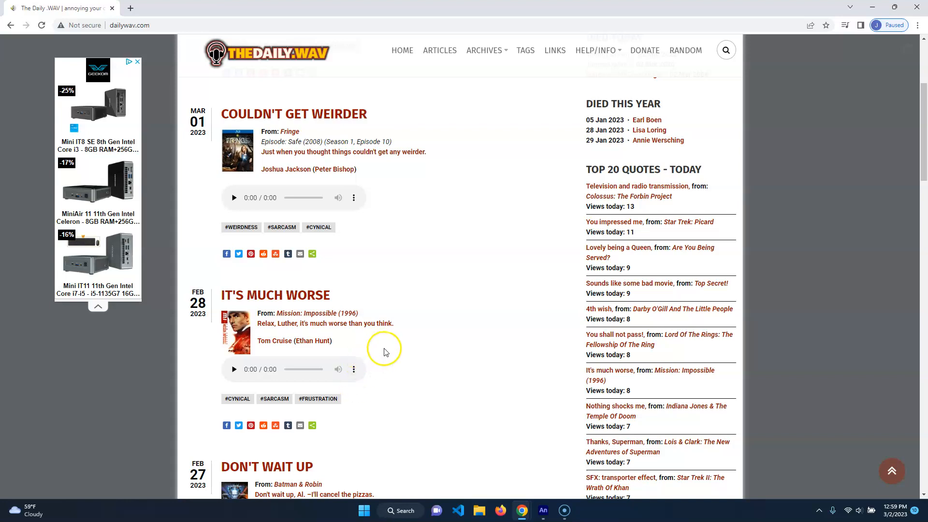
pyautogui.scroll(-2, 387, 358)
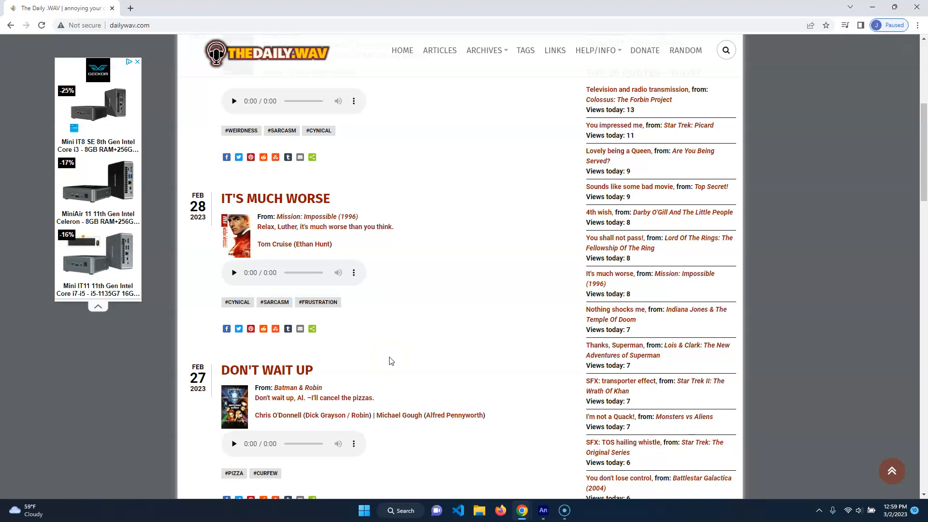
pyautogui.scroll(6, 406, 306)
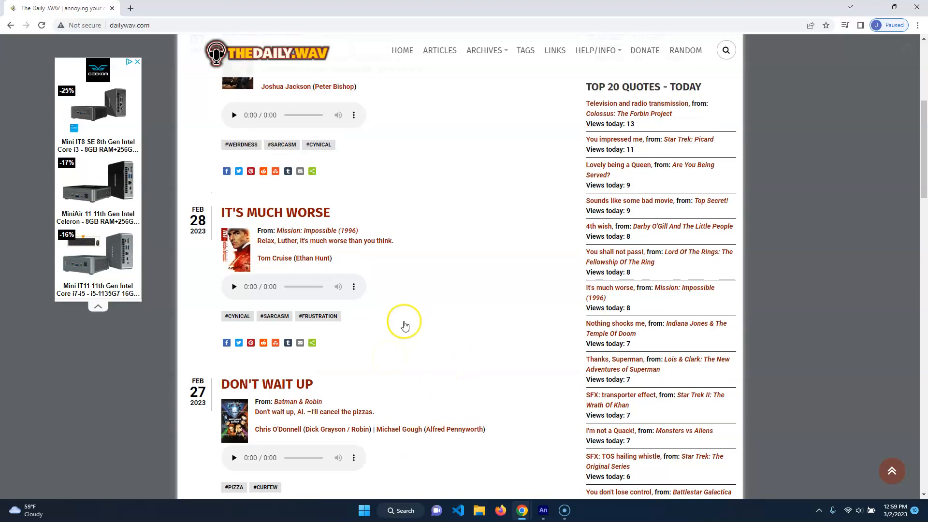
pyautogui.scroll(-15, 414, 297)
pyautogui.scroll(-15, 337, 299)
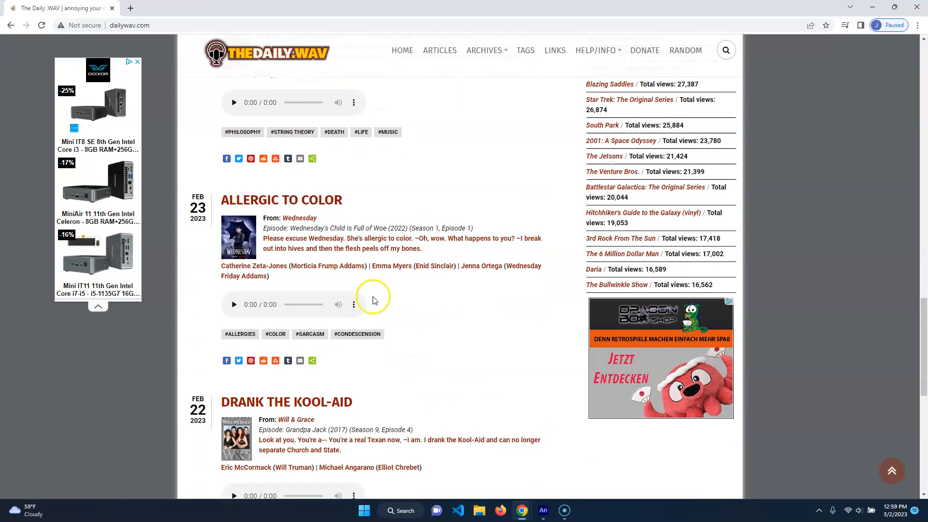
pyautogui.scroll(12, 429, 292)
pyautogui.scroll(12, 481, 337)
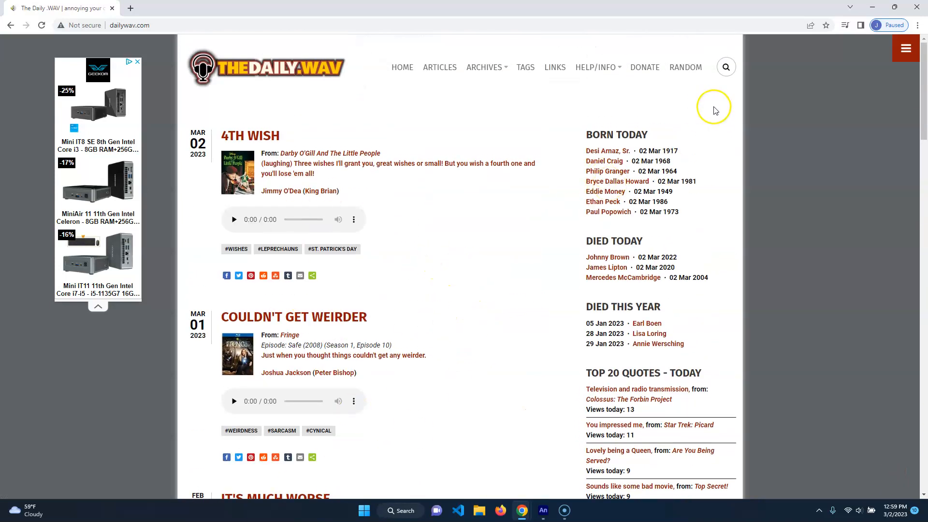
# Try out the dailywav.com site search without entering a keyword, and return to the home page.
pyautogui.click(726, 67)
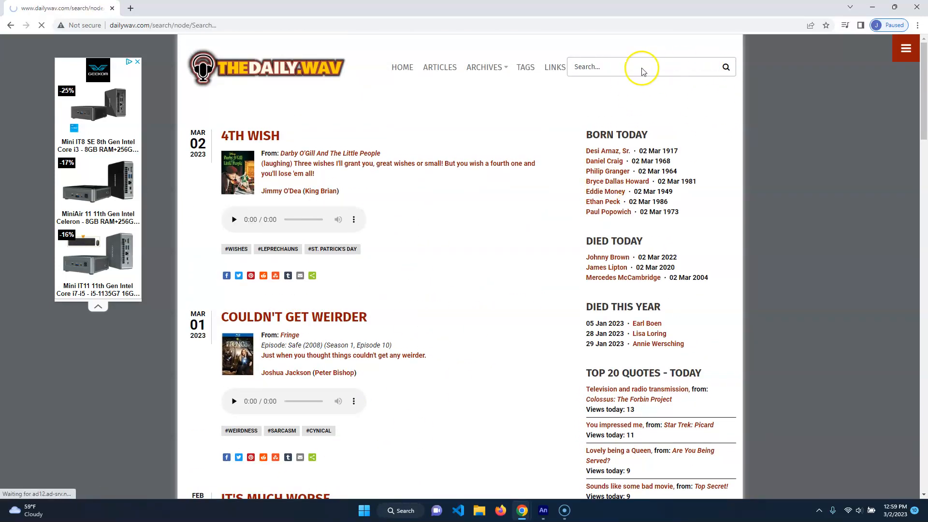
pyautogui.click(642, 68)
pyautogui.click(731, 66)
pyautogui.click(726, 67)
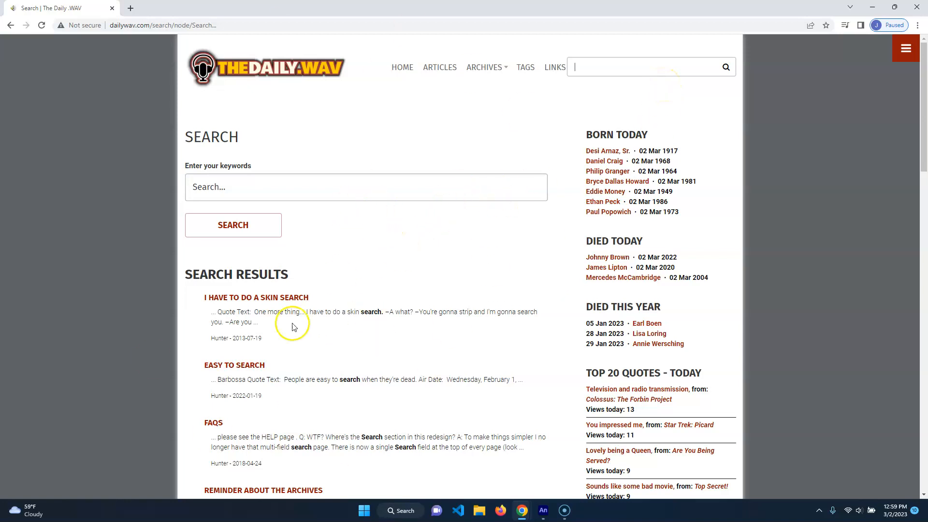
pyautogui.click(404, 68)
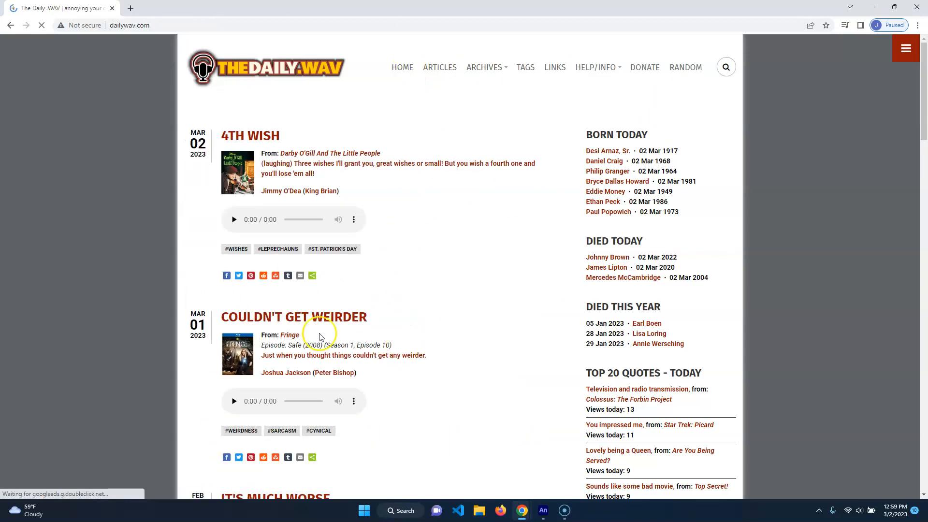
# View the download option of the 4th Wish audio clip and close it again.
pyautogui.click(353, 220)
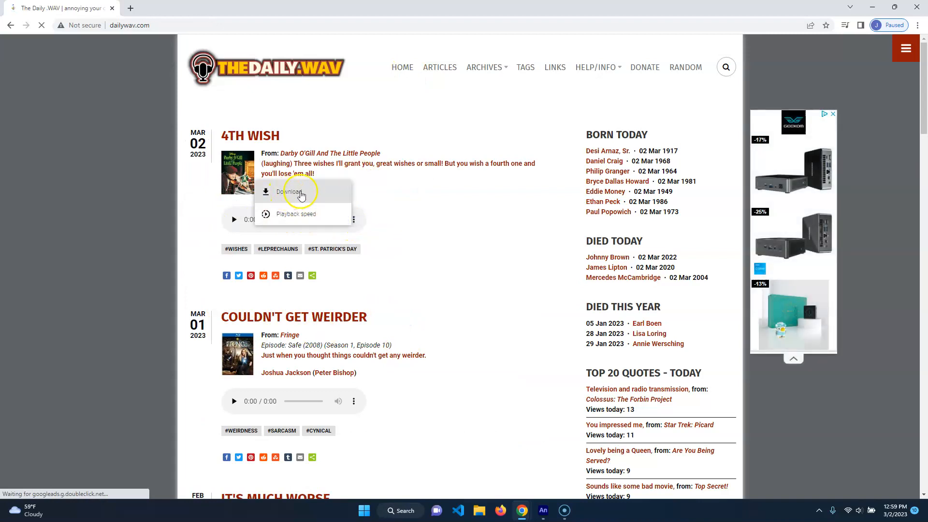
pyautogui.click(472, 195)
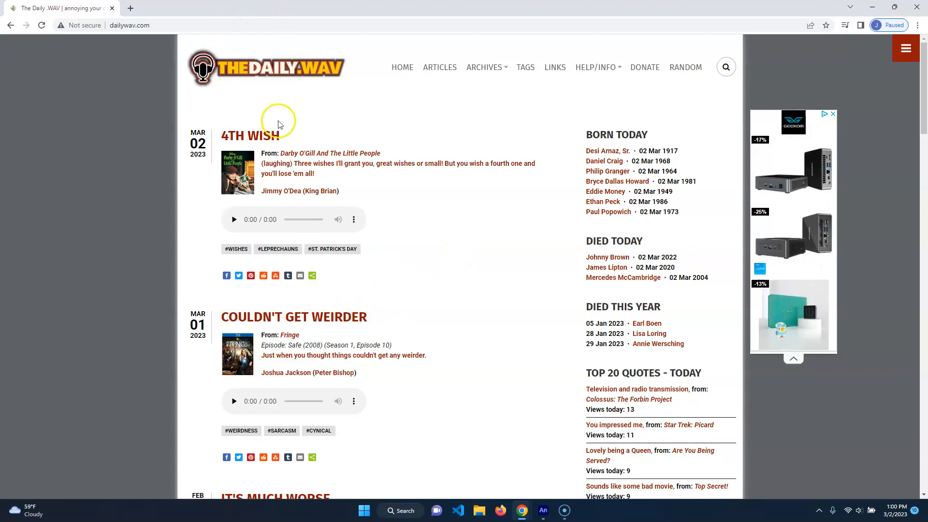
# Switch to Adobe Animate and move the timeline playhead to frame 4.
pyautogui.moveTo(543, 509)
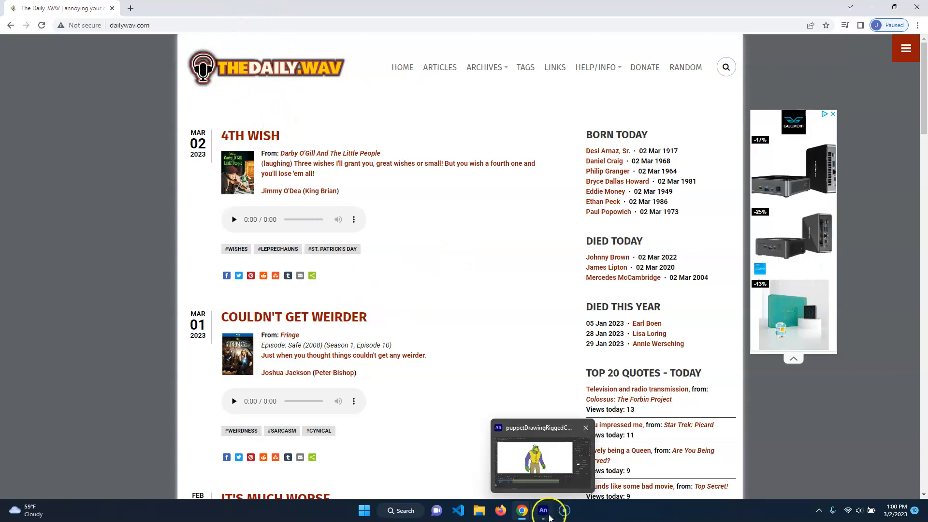
pyautogui.click(546, 459)
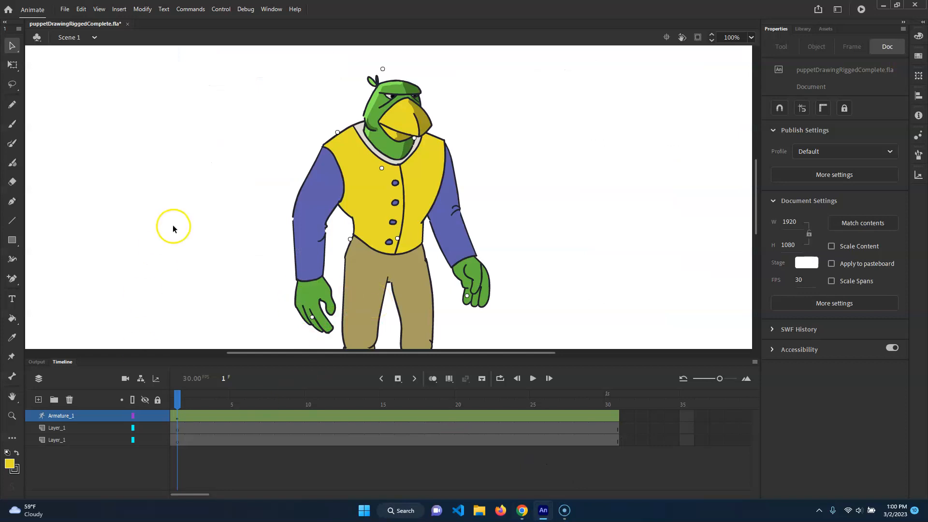
pyautogui.moveTo(178, 397); pyautogui.dragTo(227, 392)
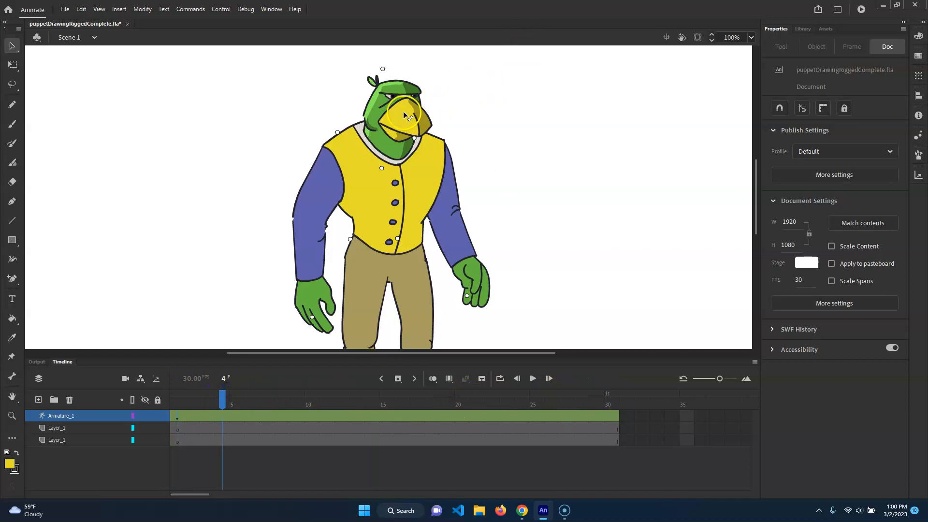
# Delete the two Layer_1 layers below the armature layer.
pyautogui.click(78, 429)
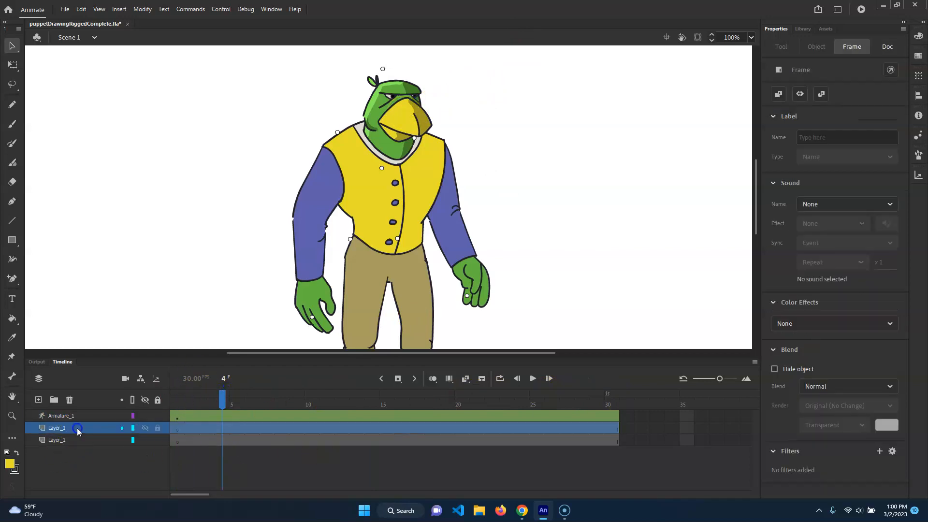
pyautogui.keyDown('shift'); pyautogui.click(78, 440); pyautogui.keyUp('shift')
pyautogui.click(69, 400)
# Add a new layer above Armature_1 and name it Audio.
pyautogui.click(38, 399)
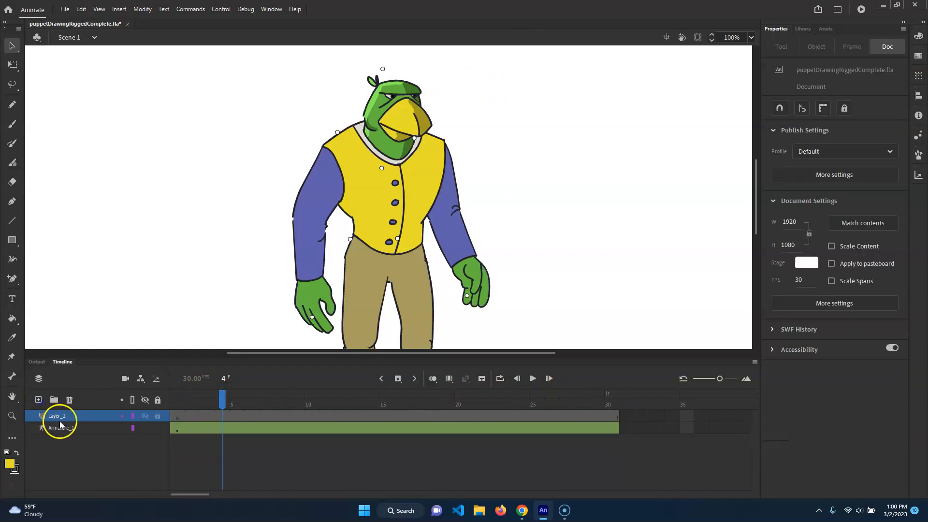
pyautogui.doubleClick(61, 416)
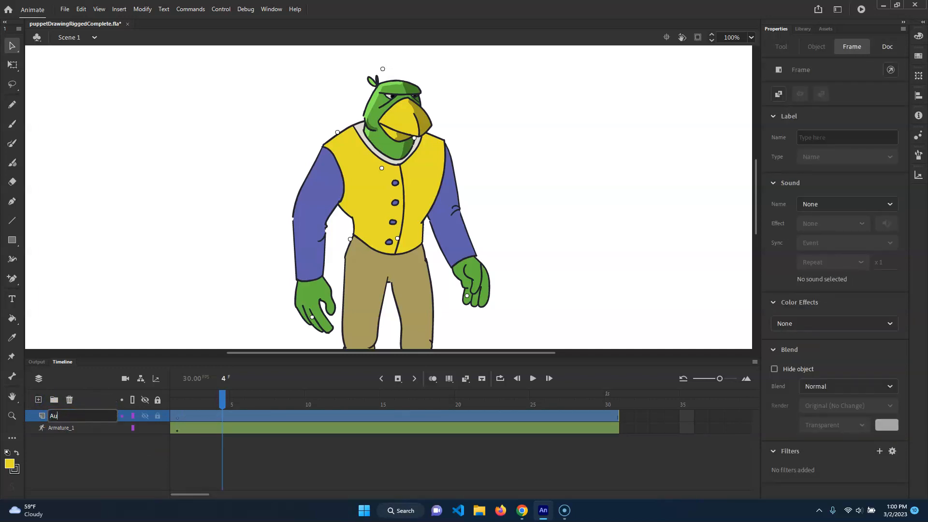
pyautogui.press('Return')
# Try to import rubberchicken.mp3 from the Desktop to the stage on the Audio layer.
pyautogui.click(60, 11)
pyautogui.moveTo(136, 151)
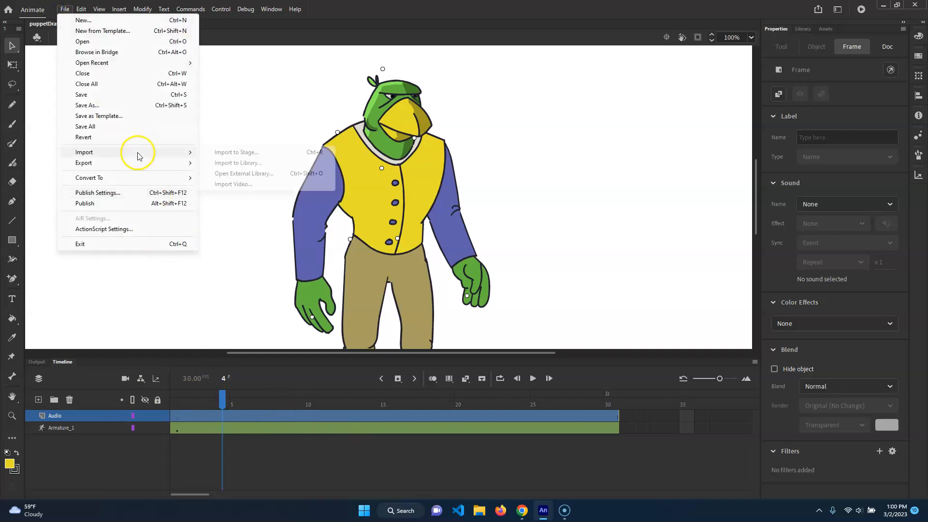
pyautogui.click(280, 158)
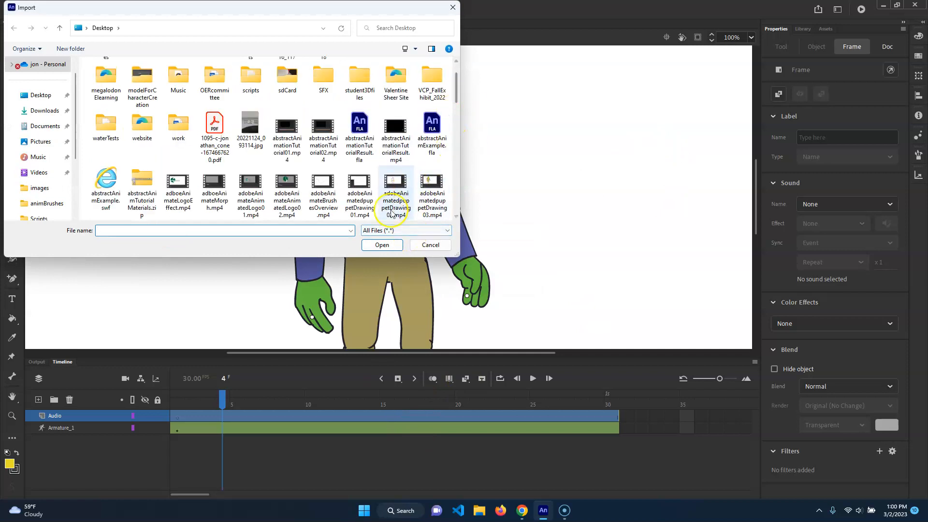
pyautogui.scroll(-2, 366, 158)
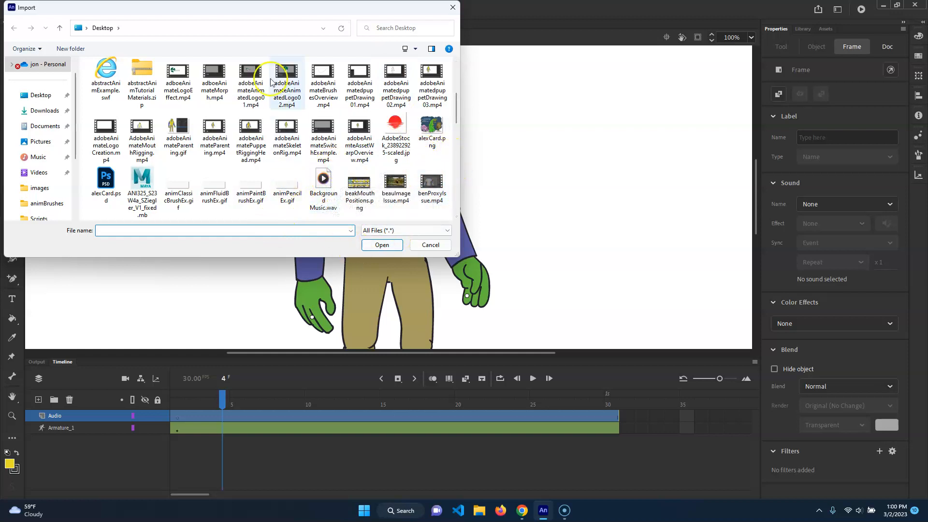
pyautogui.scroll(-1, 370, 213)
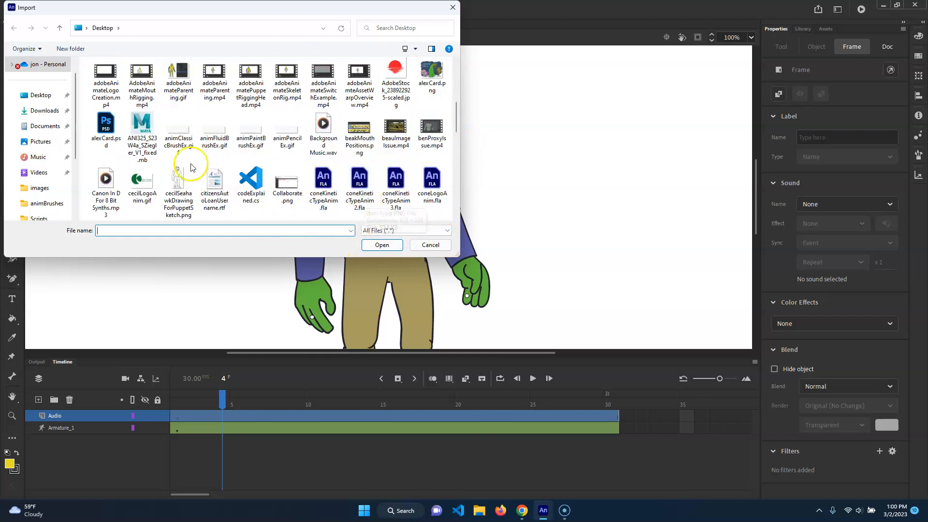
pyautogui.scroll(-5, 340, 200)
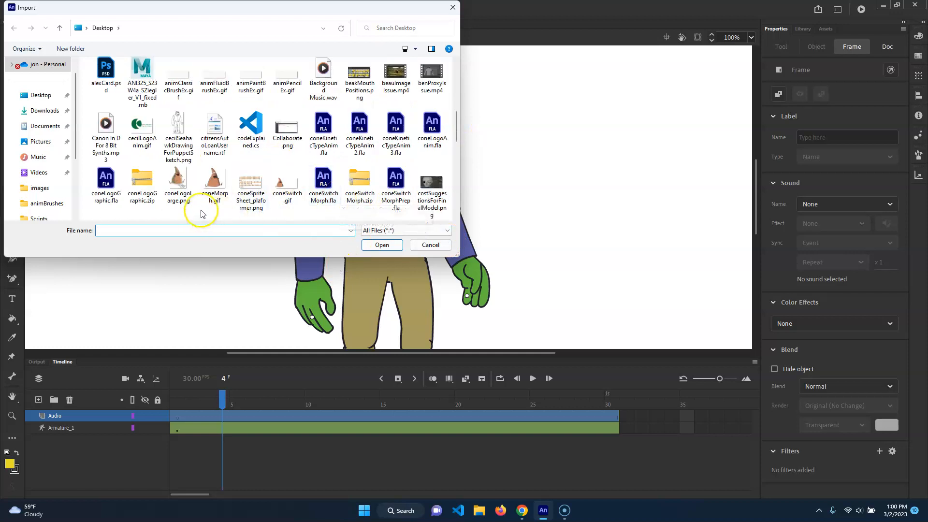
pyautogui.scroll(-2, 382, 203)
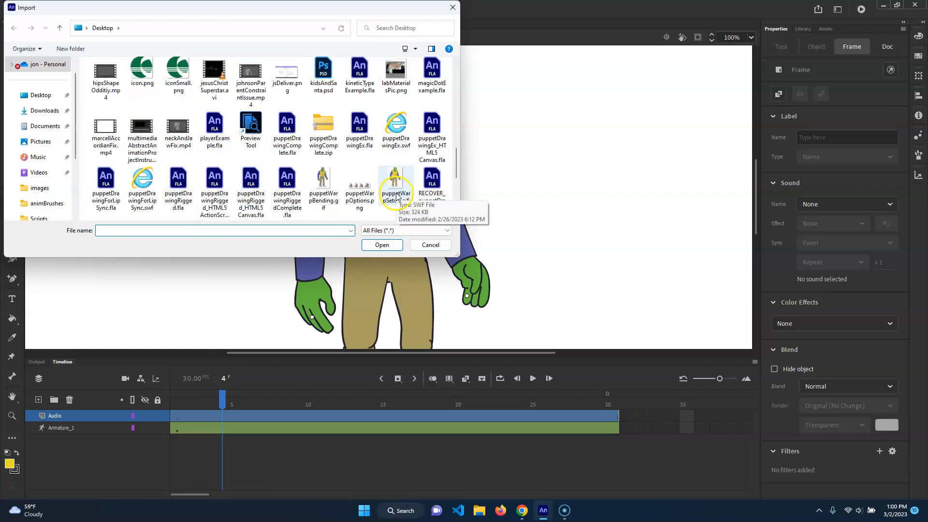
pyautogui.click(251, 188)
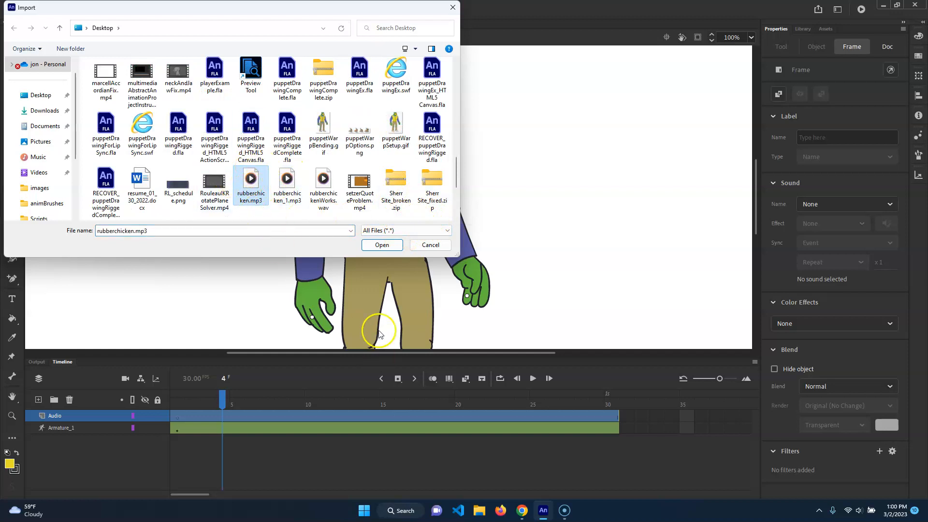
pyautogui.click(402, 246)
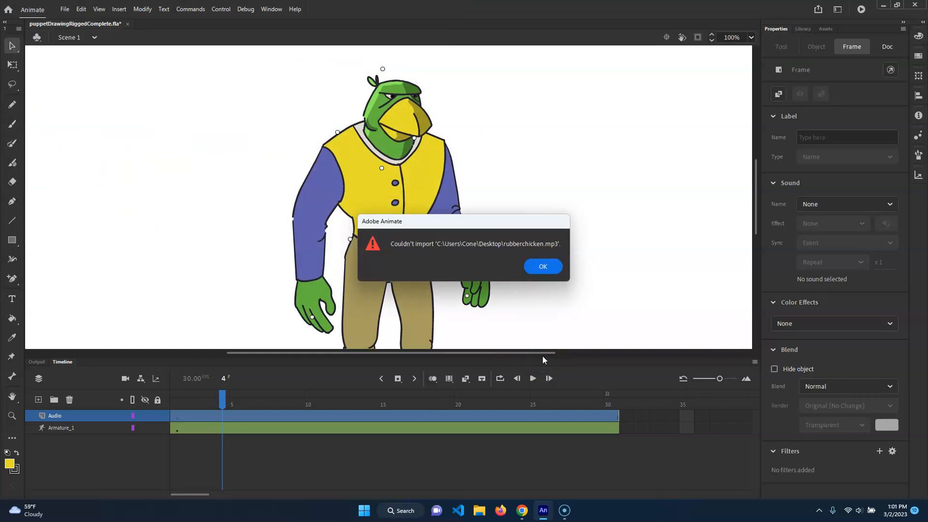
pyautogui.click(542, 267)
# Launch Adobe Media Encoder 2023 and bring its window to the front.
pyautogui.click(400, 512)
pyautogui.write('ado')
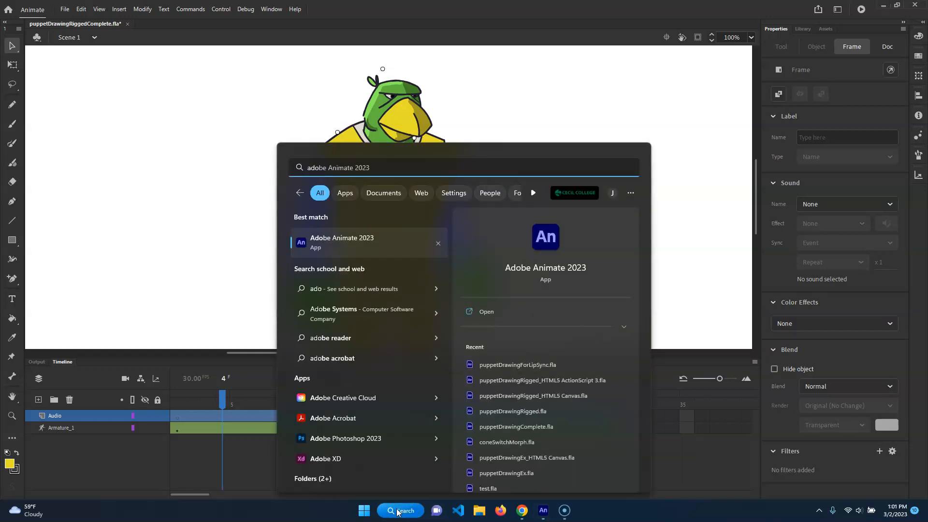
pyautogui.write('be me')
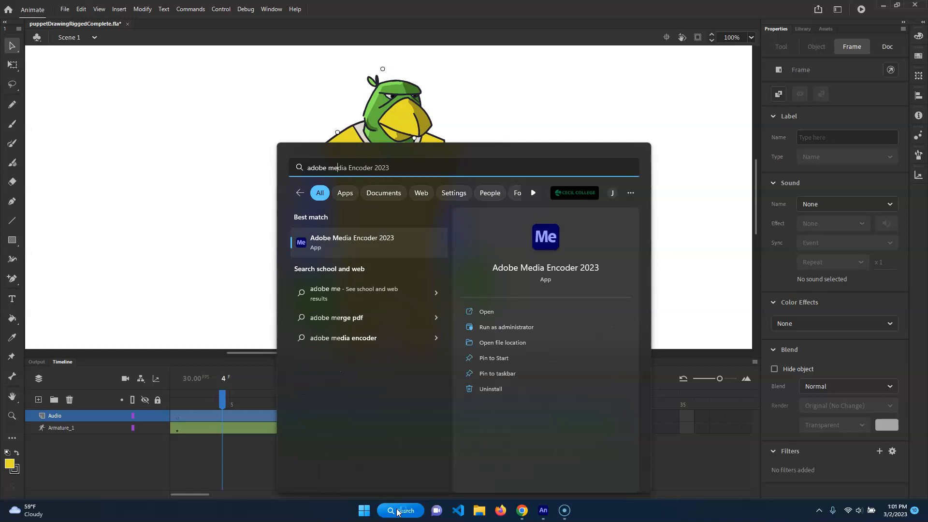
pyautogui.press('Return')
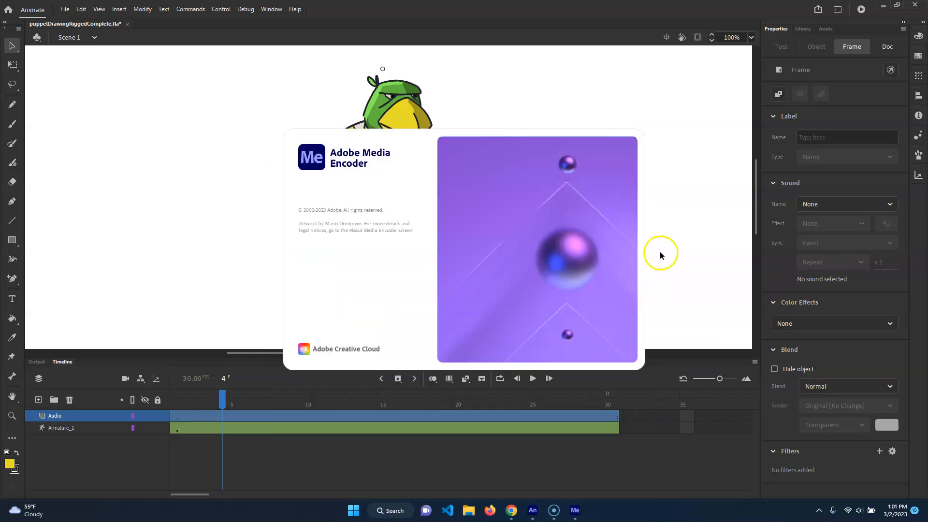
pyautogui.moveTo(554, 511)
pyautogui.click(549, 479)
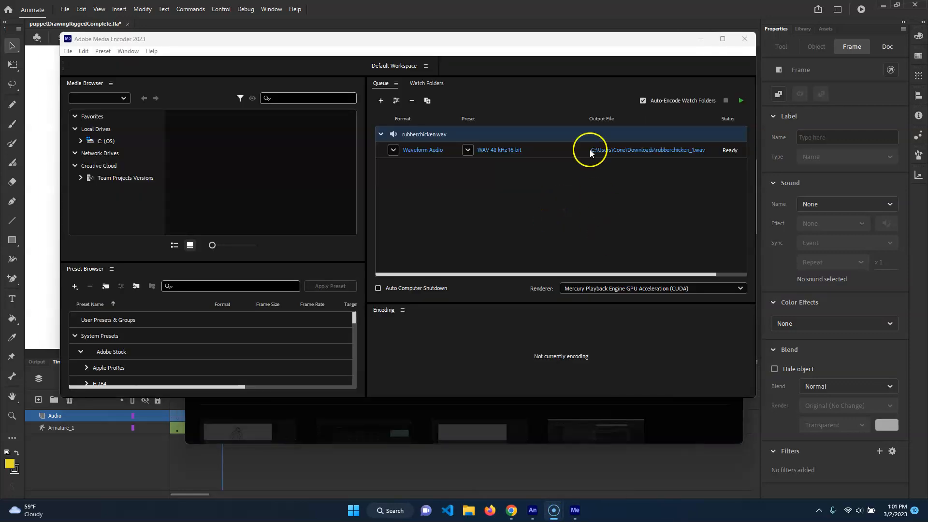
# Remove the rubberchicken.wav item from the encoding queue.
pyautogui.rightClick(429, 138)
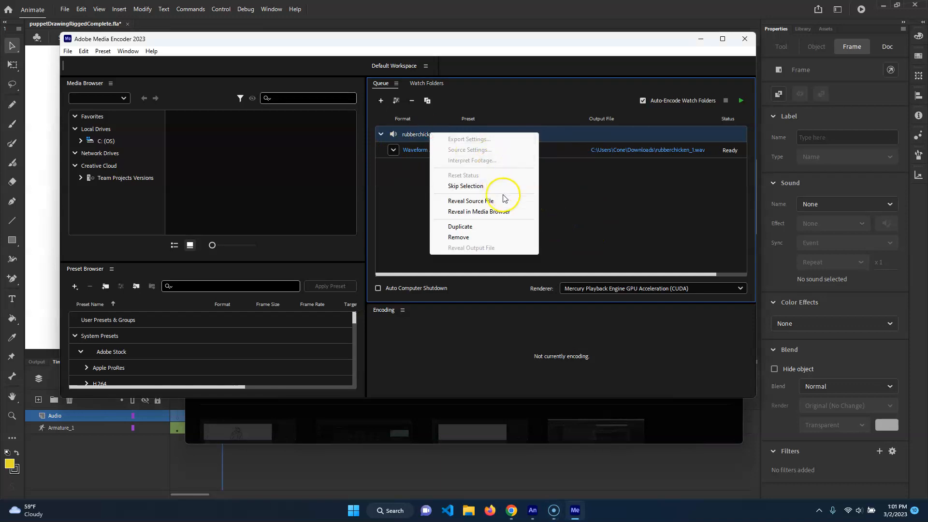
pyautogui.click(483, 236)
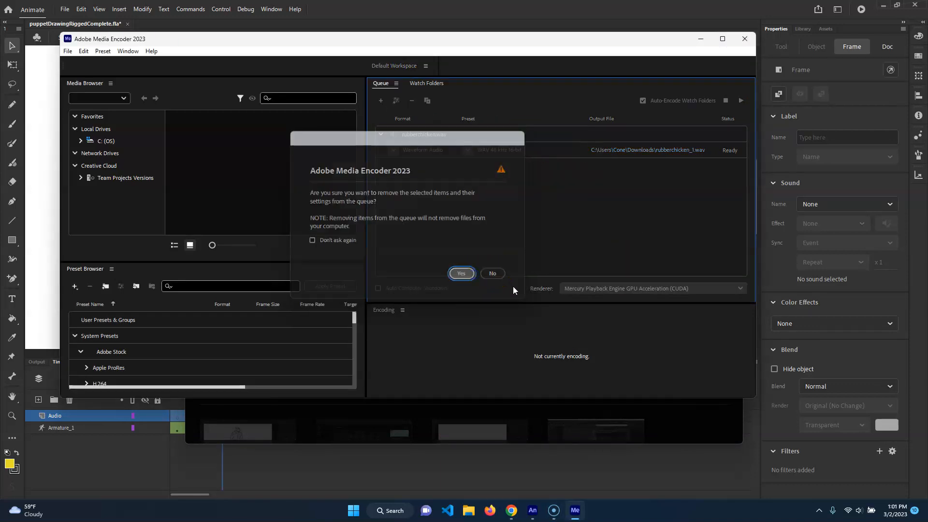
pyautogui.click(456, 268)
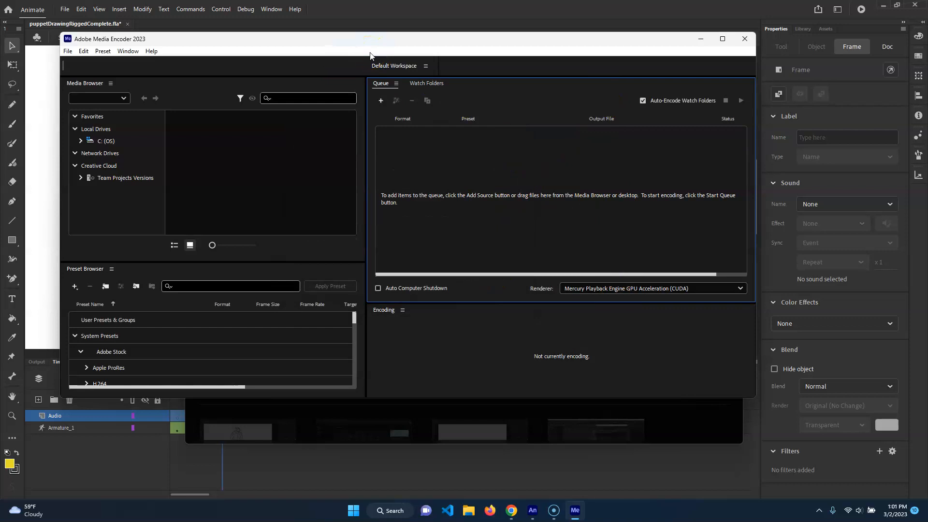
# Add rubberchicken.wav from the Downloads folder as a source in the encoding queue.
pyautogui.click(67, 51)
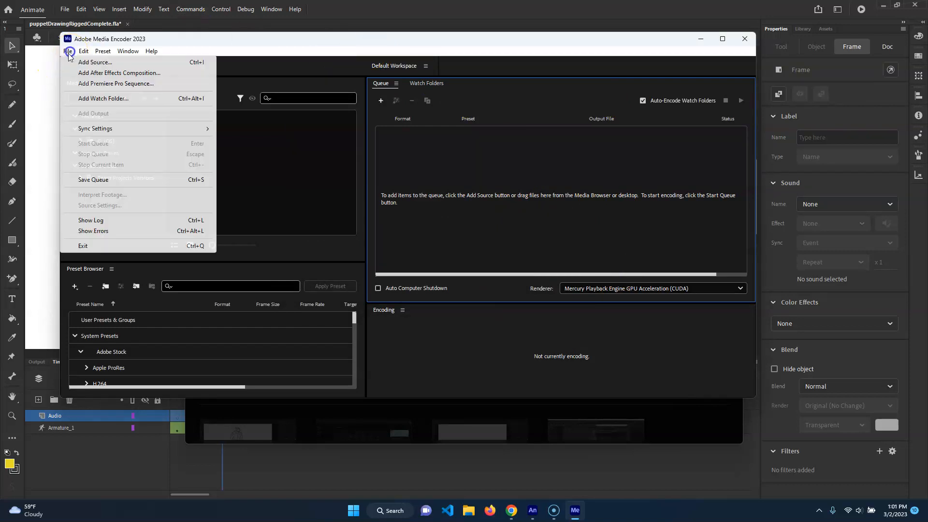
pyautogui.click(118, 62)
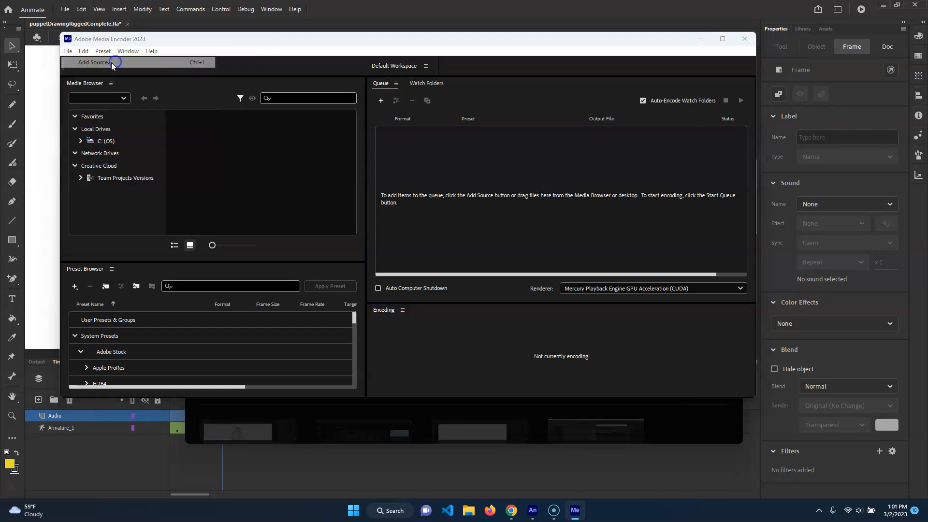
pyautogui.click(204, 166)
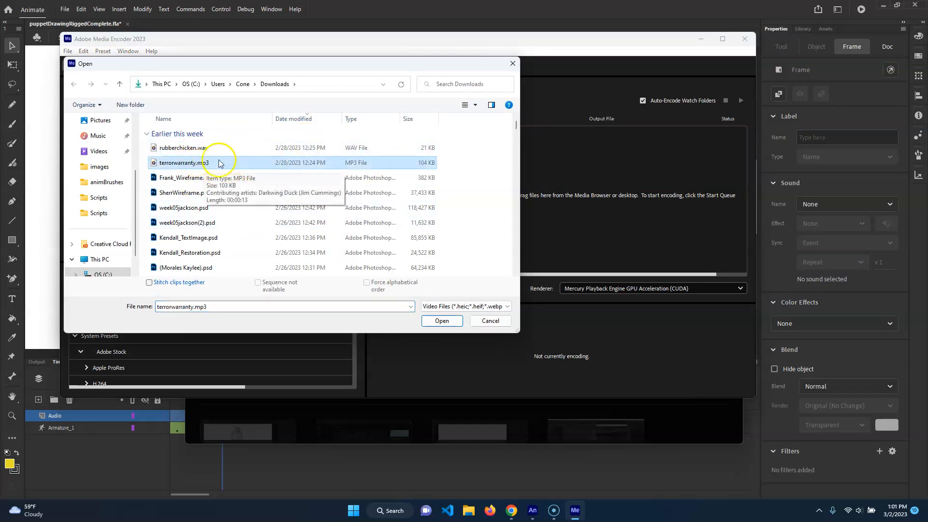
pyautogui.click(208, 148)
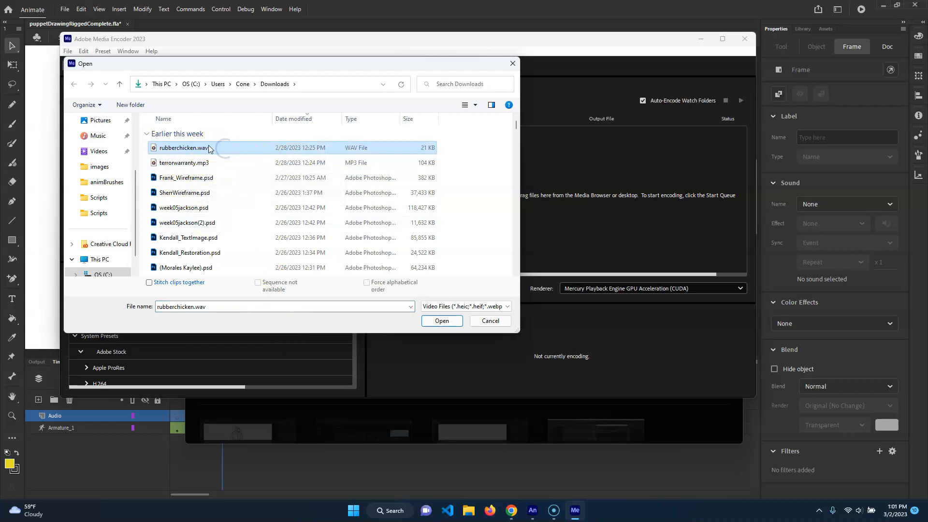
pyautogui.click(444, 321)
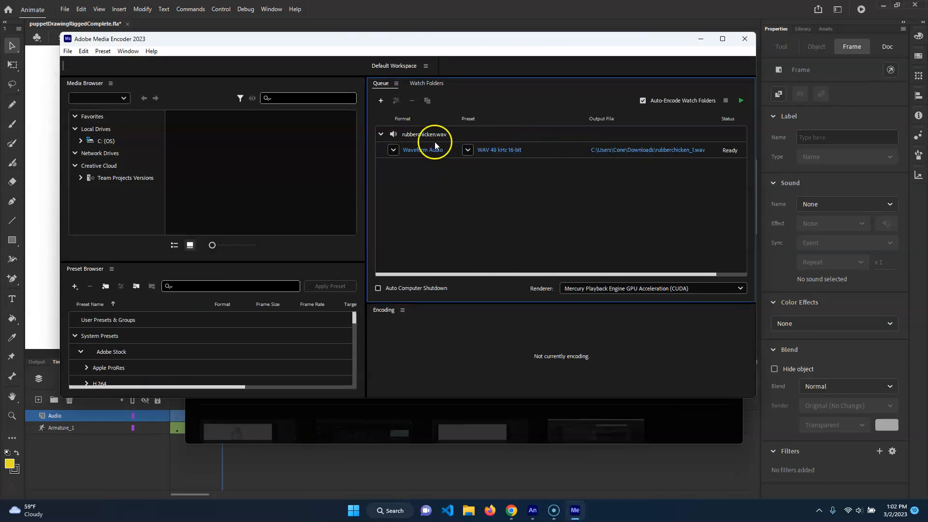
# Switch the queued rubberchicken.wav output to MP3, look at its presets, and set the format back to Waveform Audio.
pyautogui.click(393, 151)
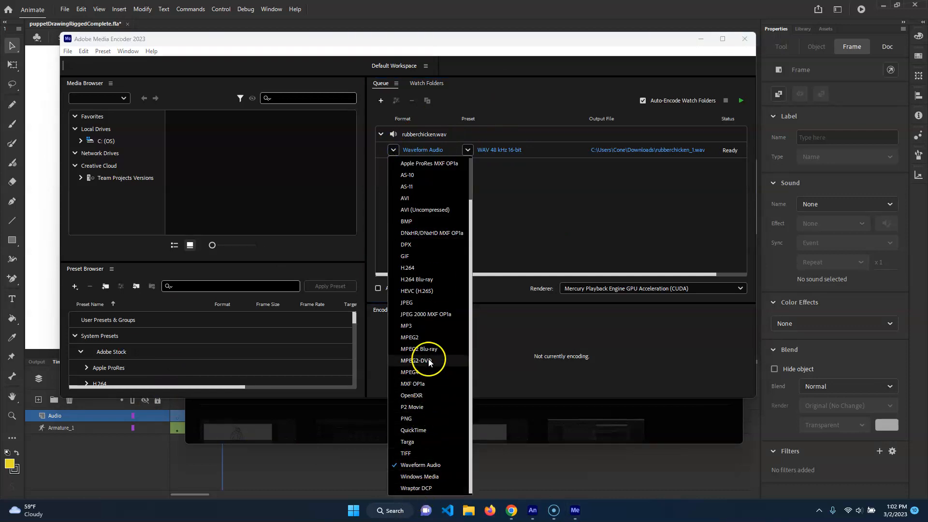
pyautogui.click(425, 324)
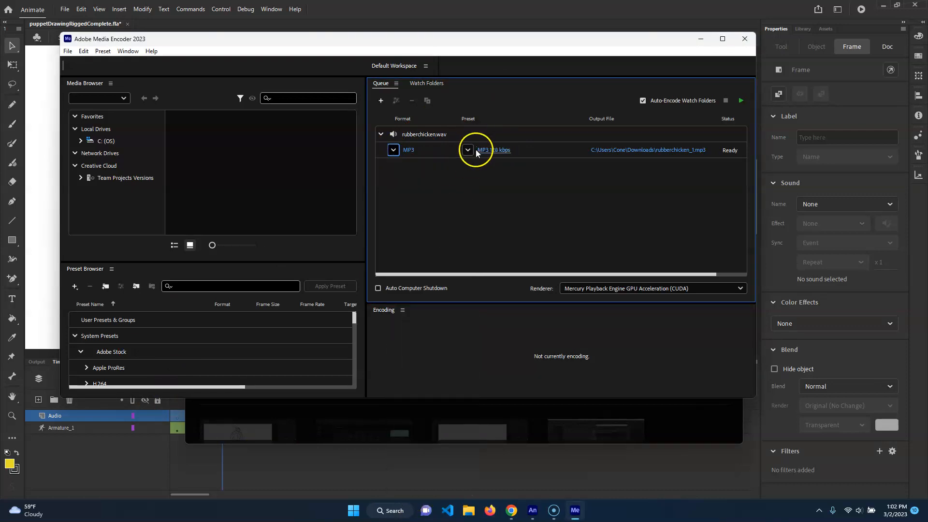
pyautogui.click(468, 149)
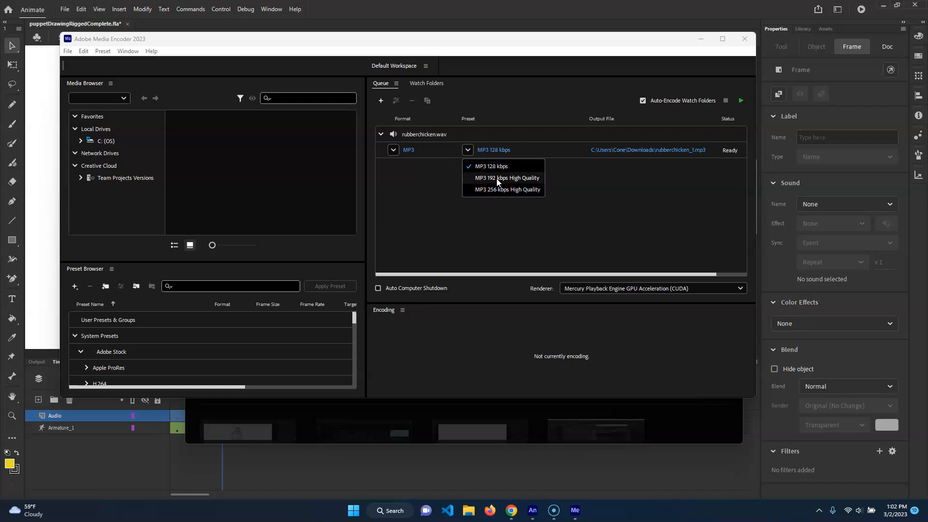
pyautogui.click(393, 149)
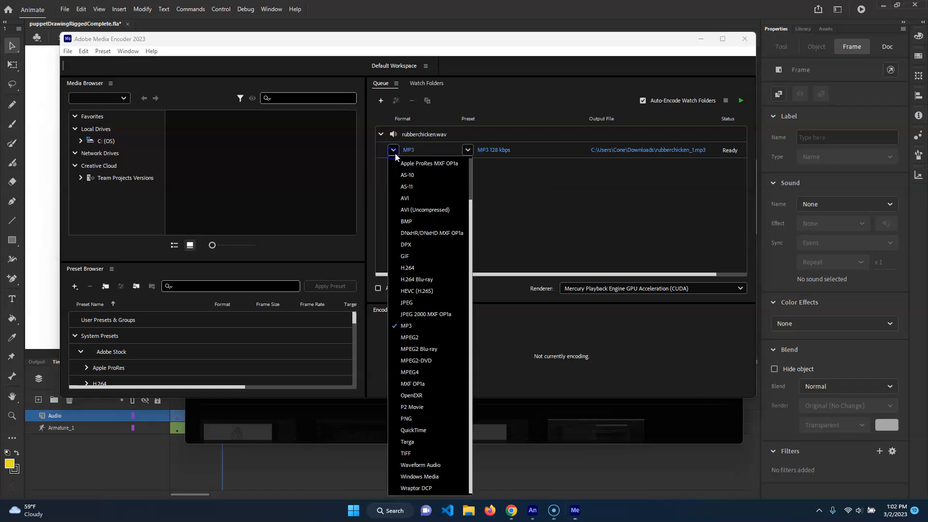
pyautogui.click(433, 464)
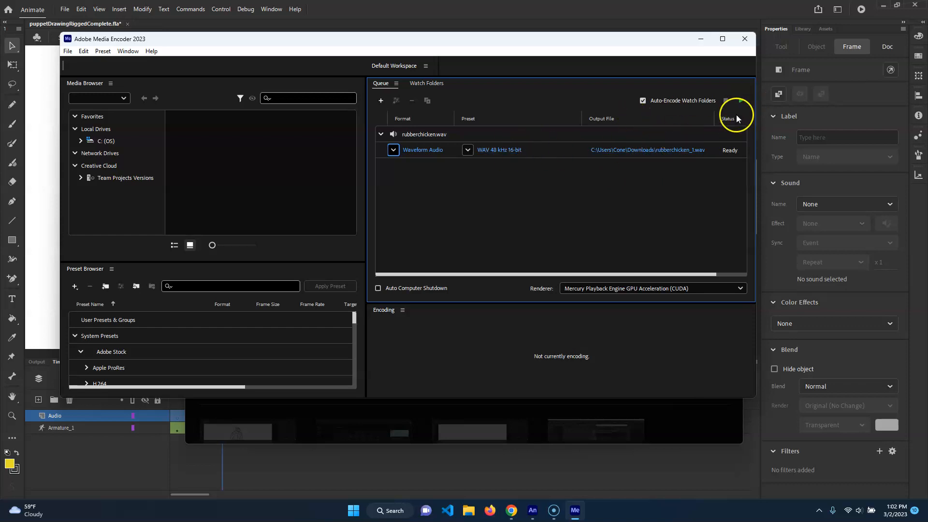
# Close Adobe Media Encoder and return to puppetDrawingRiggedComplete.fla in Animate.
pyautogui.click(667, 148)
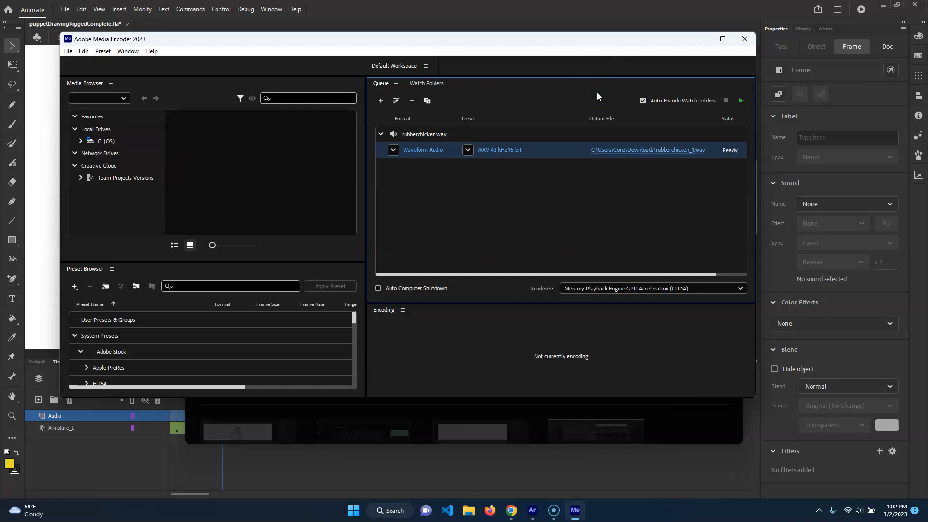
pyautogui.click(745, 39)
pyautogui.click(684, 79)
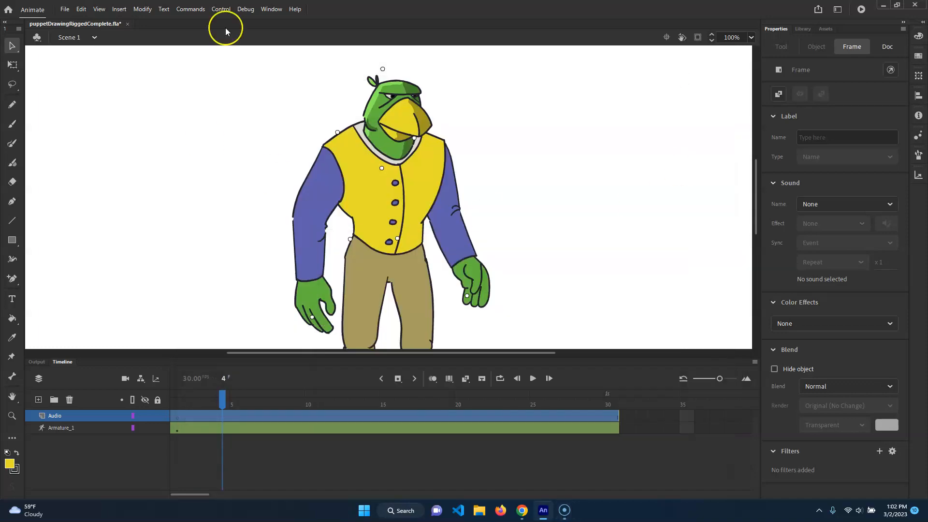
# Import rubberchickenWorks.wav from the Desktop to the stage on the Audio layer.
pyautogui.click(135, 419)
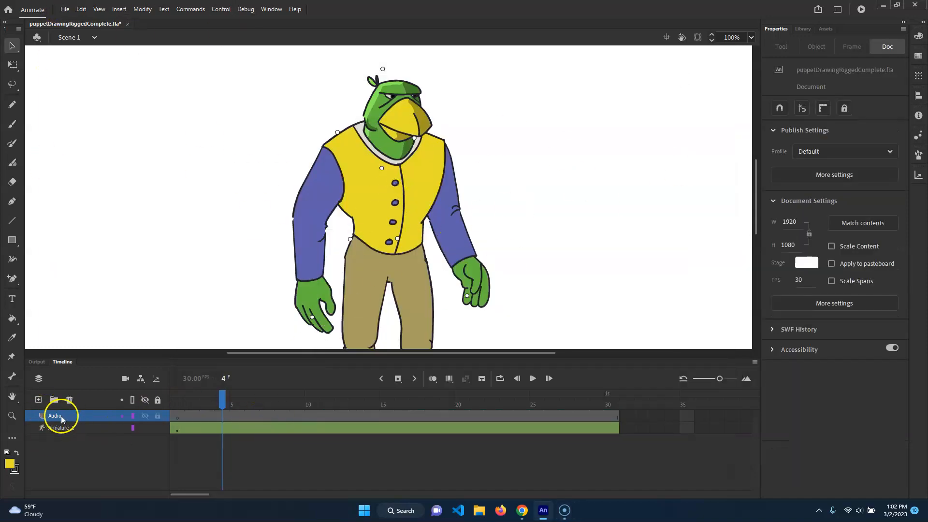
pyautogui.click(64, 10)
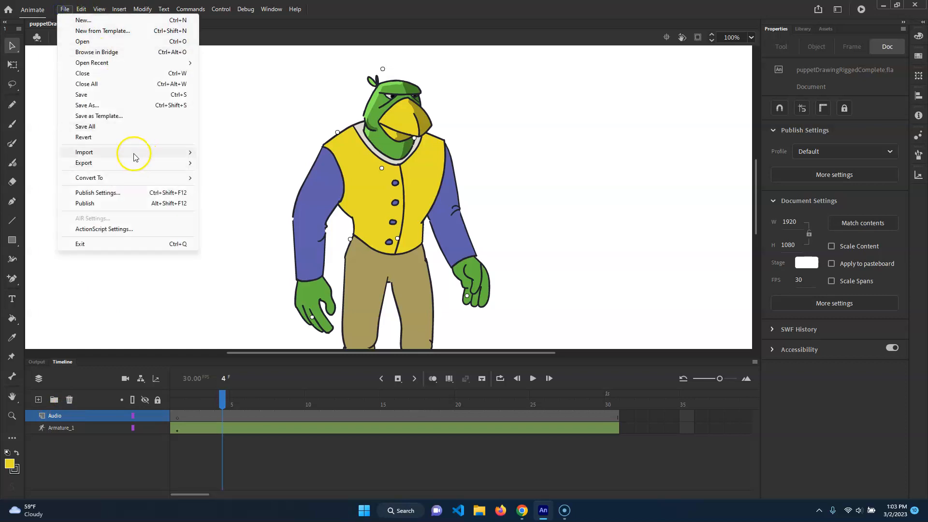
pyautogui.moveTo(131, 152)
pyautogui.click(249, 153)
pyautogui.scroll(-5, 427, 160)
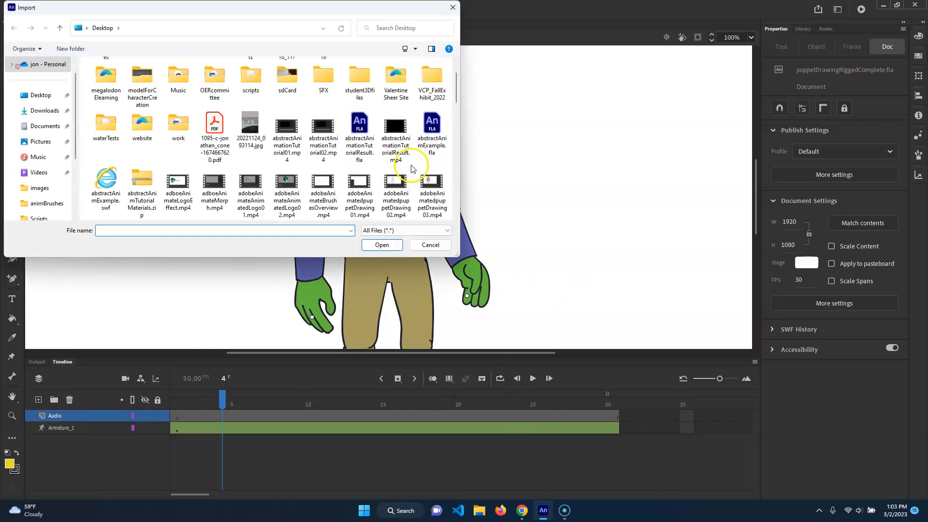
pyautogui.scroll(-10, 429, 163)
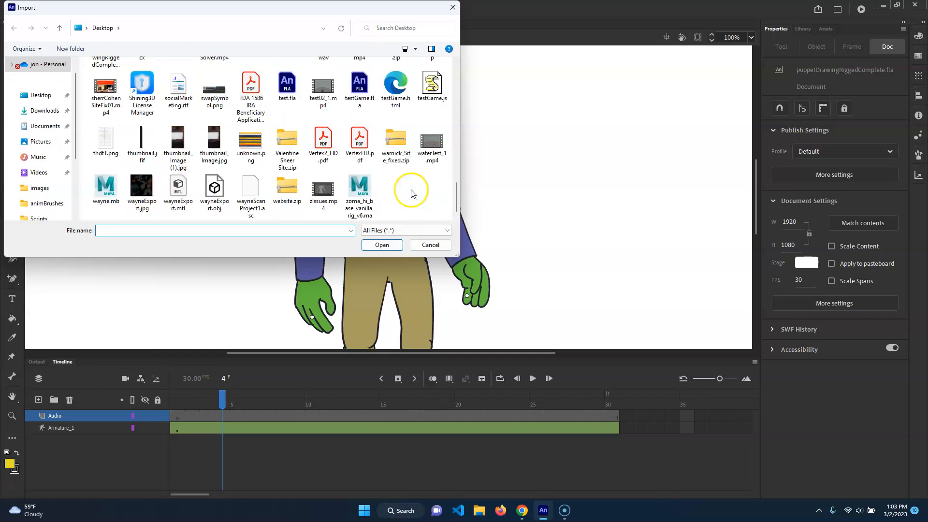
pyautogui.scroll(1, 384, 145)
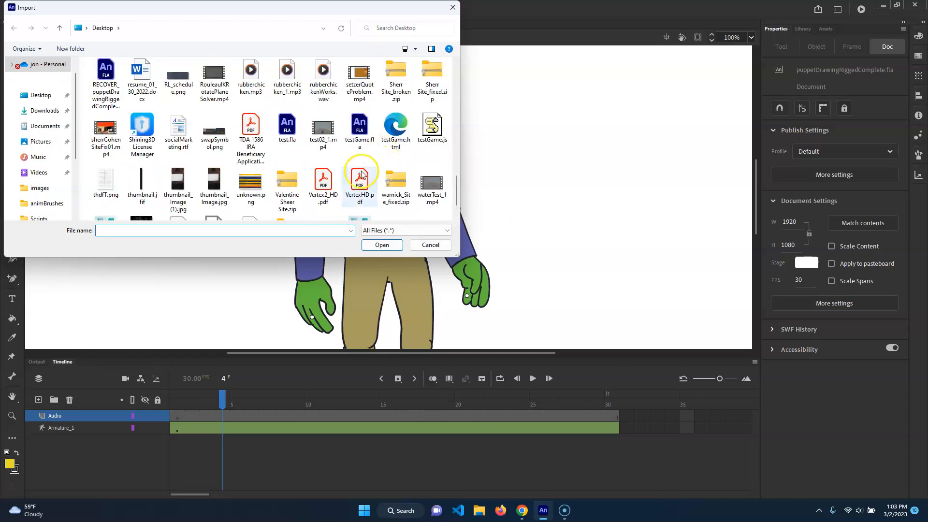
pyautogui.click(322, 79)
pyautogui.click(389, 243)
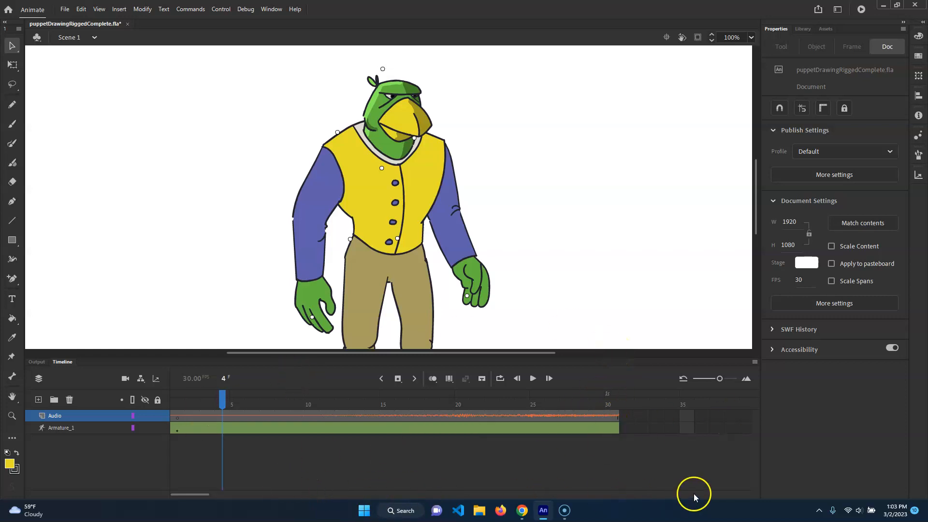
# Extend the Audio and Armature_1 layers to frame 150 and return the playhead to frame 1.
pyautogui.click(683, 380)
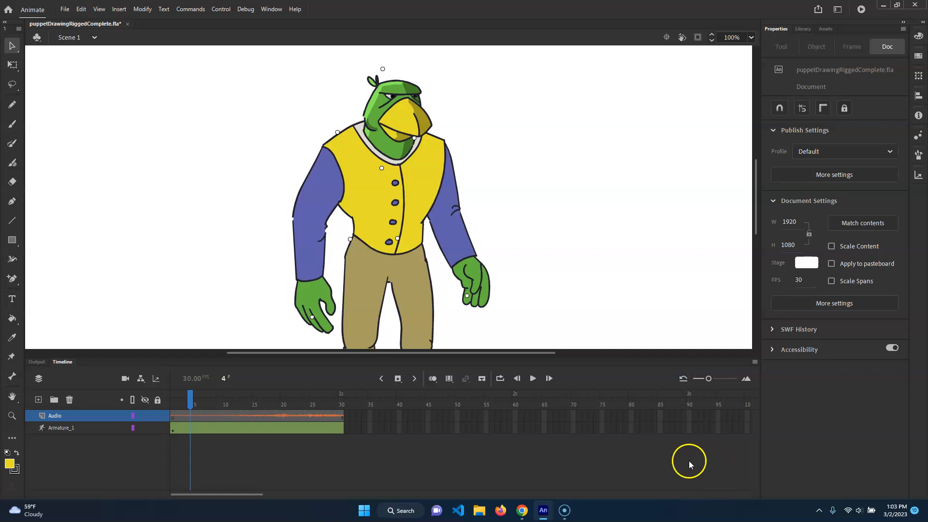
pyautogui.moveTo(249, 494); pyautogui.dragTo(340, 495)
pyautogui.moveTo(538, 418); pyautogui.dragTo(480, 420)
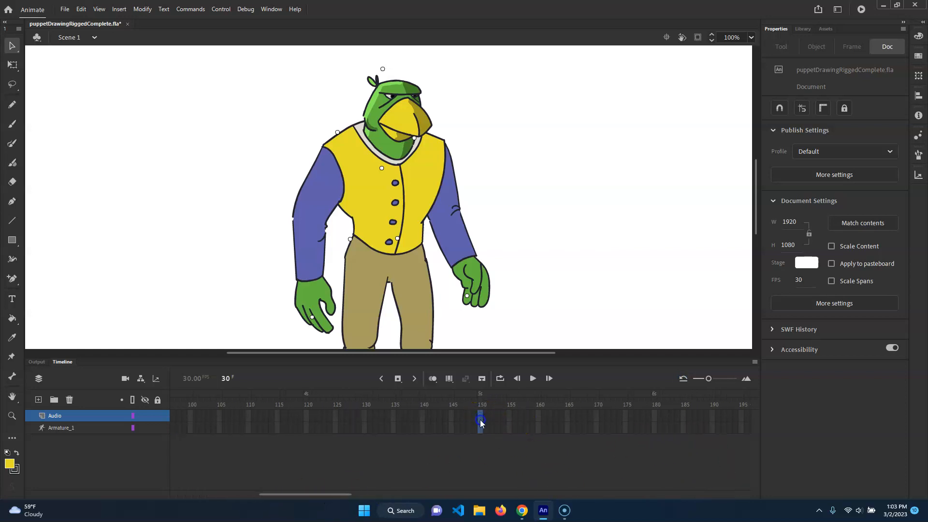
pyautogui.click(480, 426)
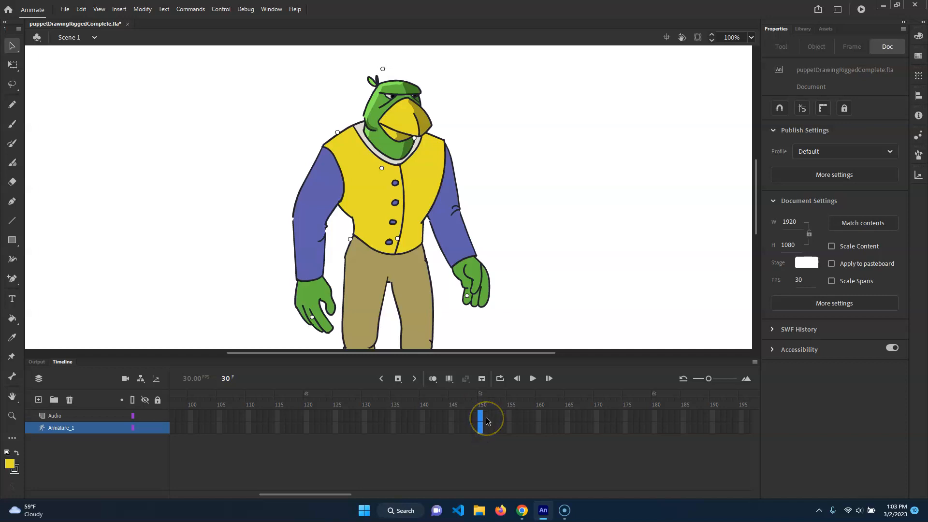
pyautogui.press('F5')
pyautogui.moveTo(481, 397); pyautogui.dragTo(172, 394)
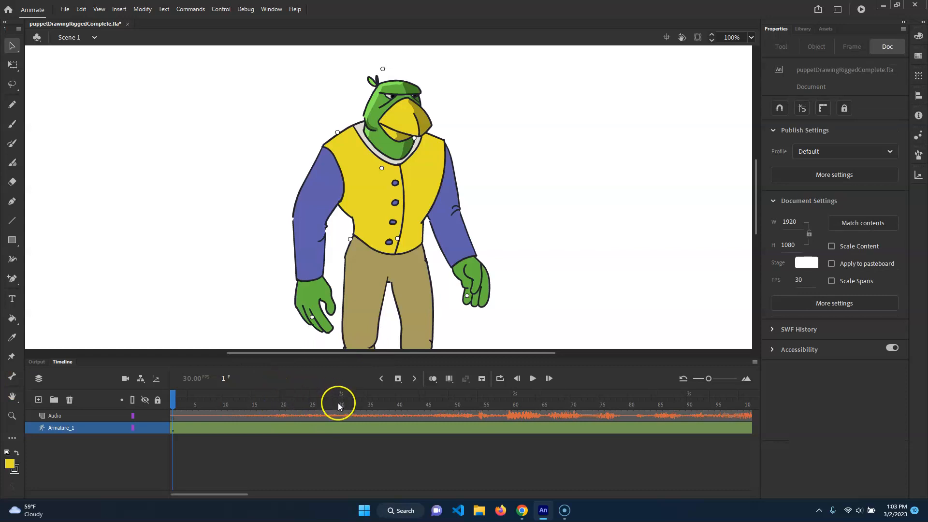
# Select the sound span on the Audio layer, switch its sync to Event, and set it back to Stream.
pyautogui.click(341, 415)
pyautogui.click(237, 416)
pyautogui.click(364, 416)
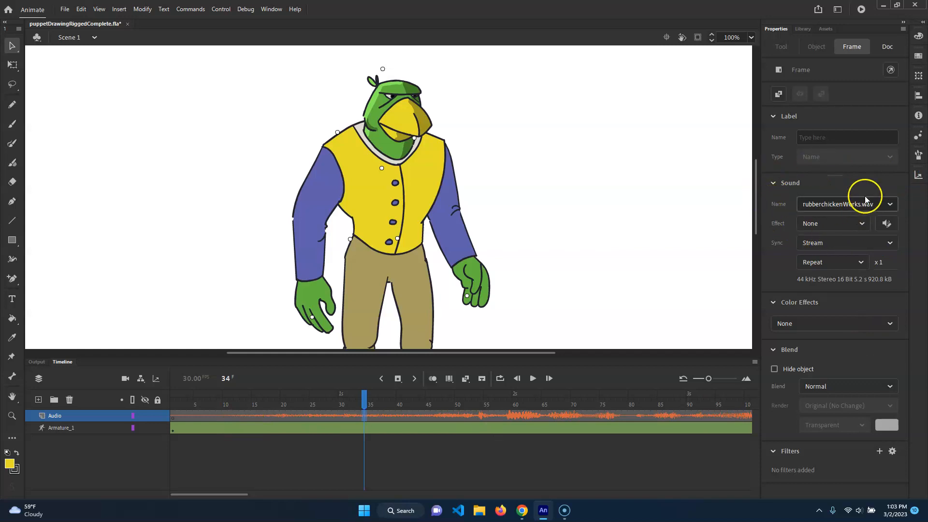
pyautogui.click(860, 242)
pyautogui.click(845, 253)
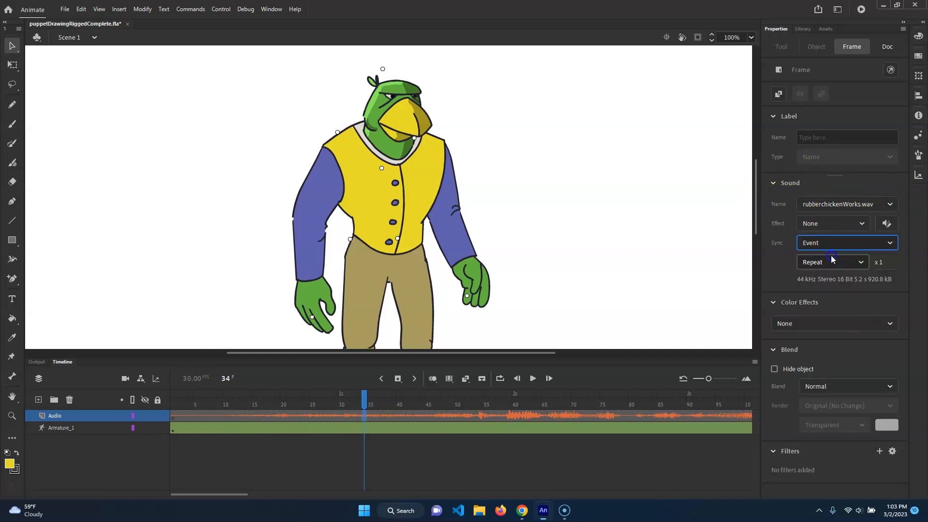
pyautogui.click(850, 245)
pyautogui.click(830, 307)
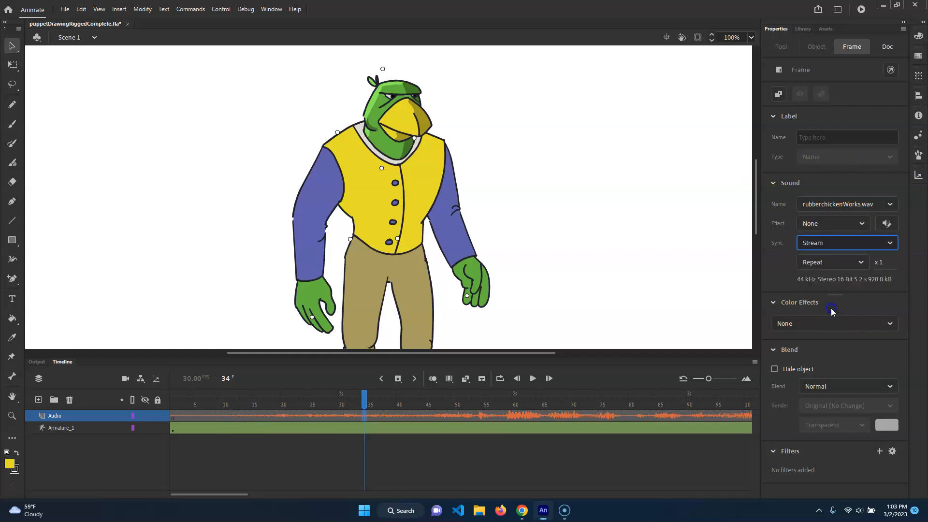
# Play the animation from frame 1 to check the streamed audio, stop playback, and return the playhead to frame 1.
pyautogui.moveTo(373, 392)
pyautogui.mouseDown()
pyautogui.moveTo(341, 393)
pyautogui.moveTo(359, 394)
pyautogui.mouseUp()
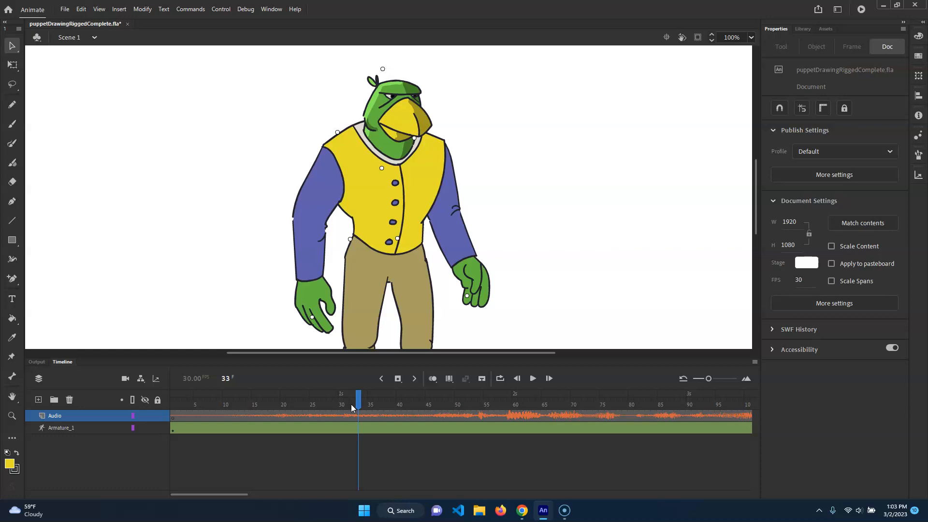
pyautogui.moveTo(356, 400); pyautogui.dragTo(173, 400)
pyautogui.click(533, 379)
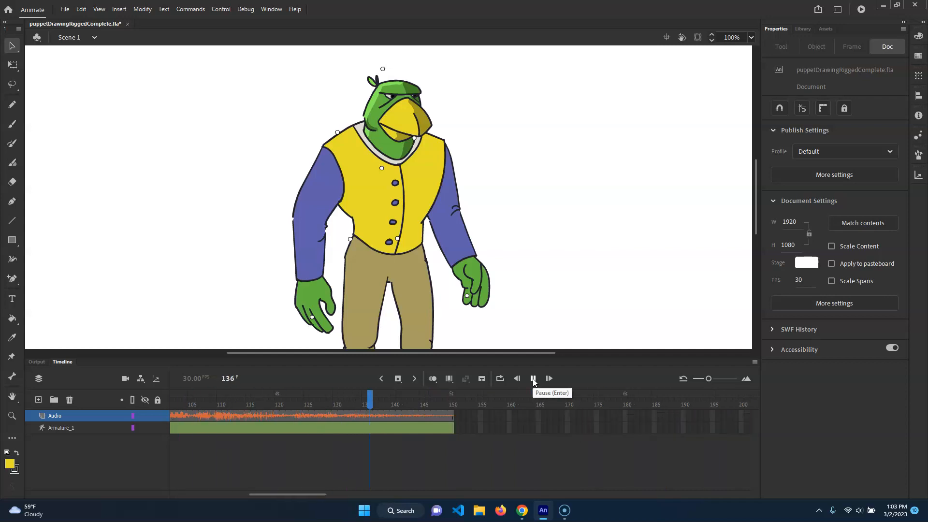
pyautogui.click(533, 378)
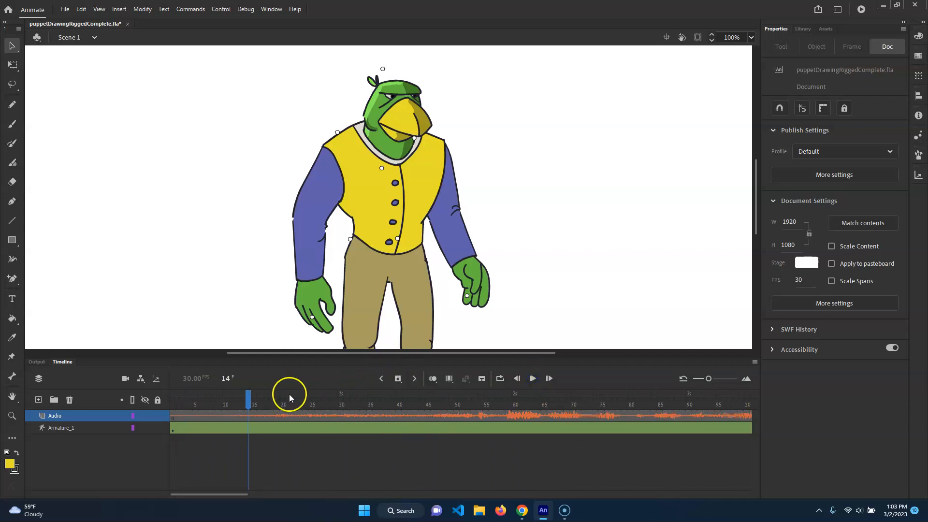
pyautogui.moveTo(249, 400); pyautogui.dragTo(125, 399)
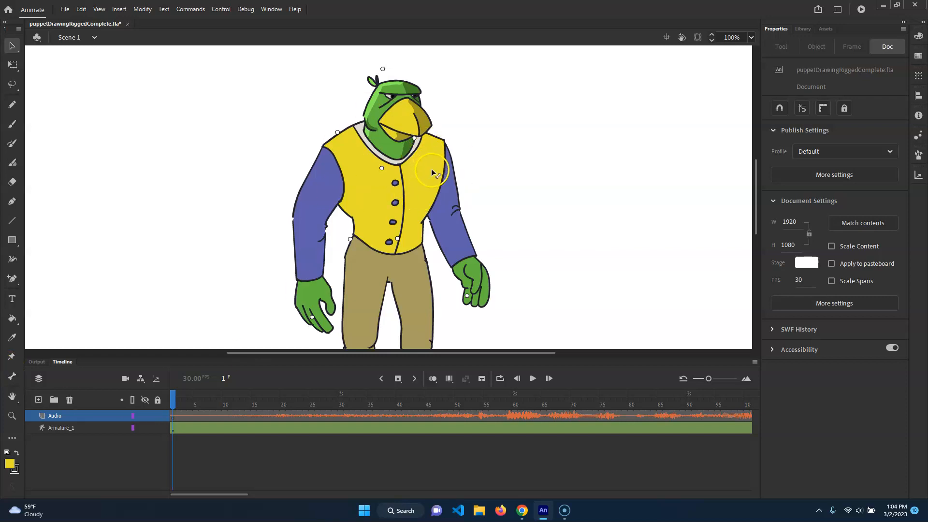
# Open the puppet's head symbol for in-place editing and enlarge the timeline area.
pyautogui.click(416, 111)
pyautogui.doubleClick(415, 113)
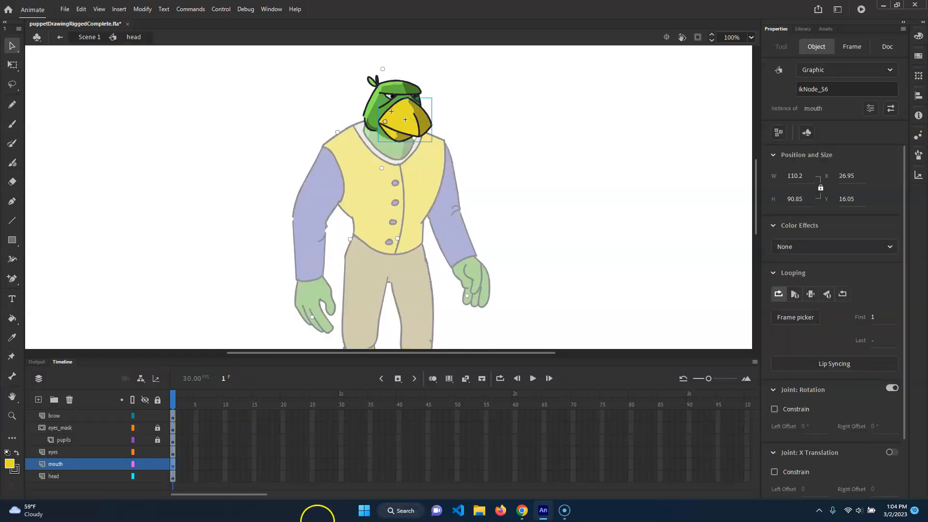
pyautogui.moveTo(319, 358); pyautogui.dragTo(329, 307)
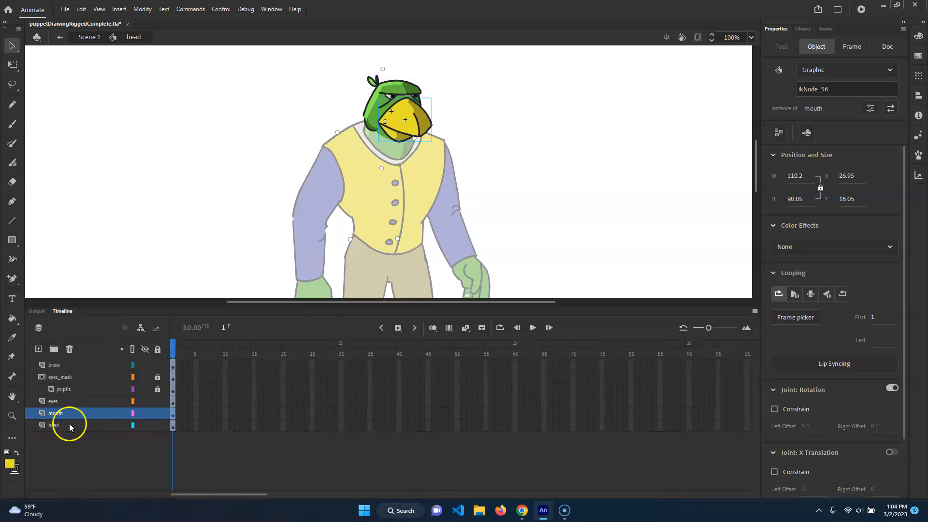
# Add a new layer above brow in the head symbol and name it lipSyncAudio.
pyautogui.click(55, 367)
pyautogui.click(38, 349)
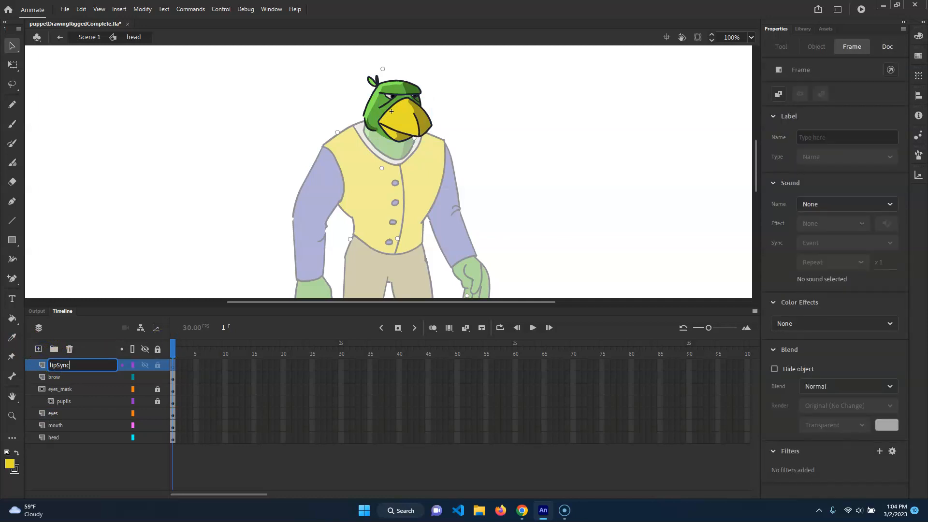
pyautogui.press('Return')
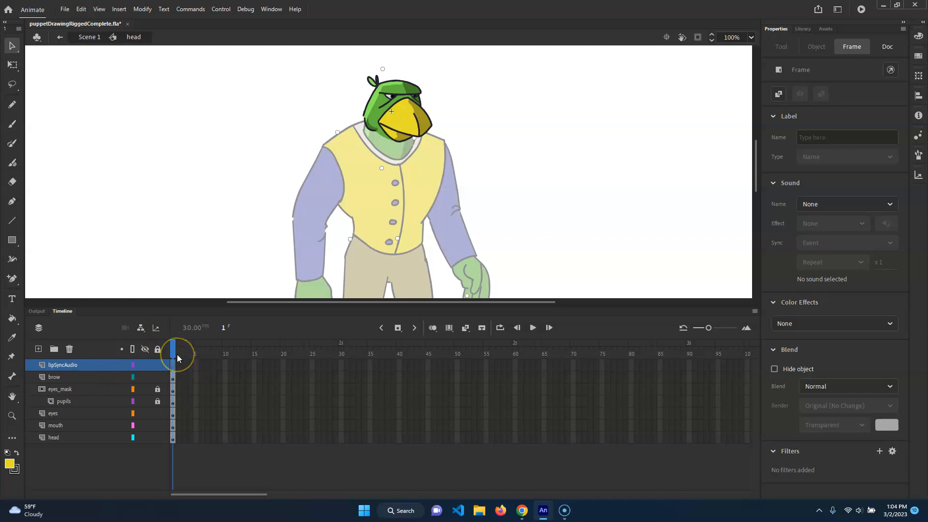
# Place rubberchickenWorks.wav from the library onto the lipSyncAudio layer of the head symbol.
pyautogui.click(802, 29)
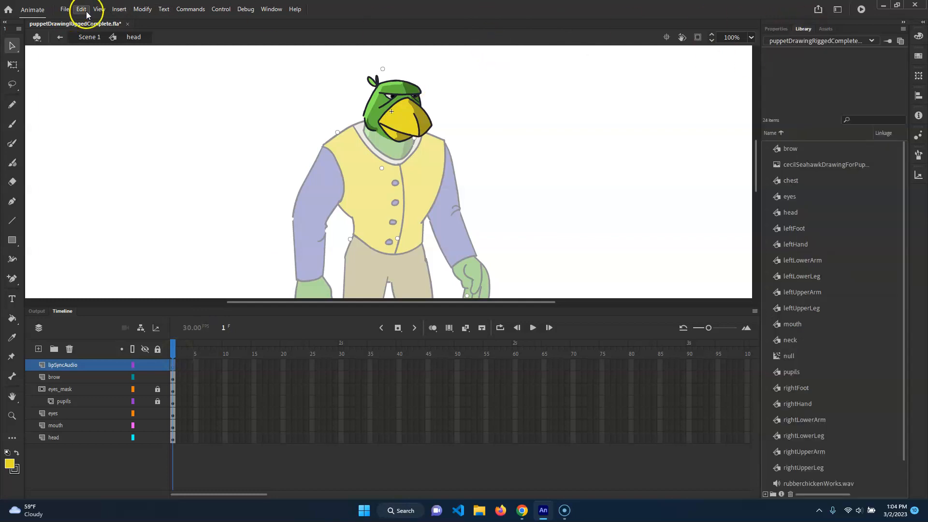
pyautogui.click(64, 9)
pyautogui.moveTo(124, 154)
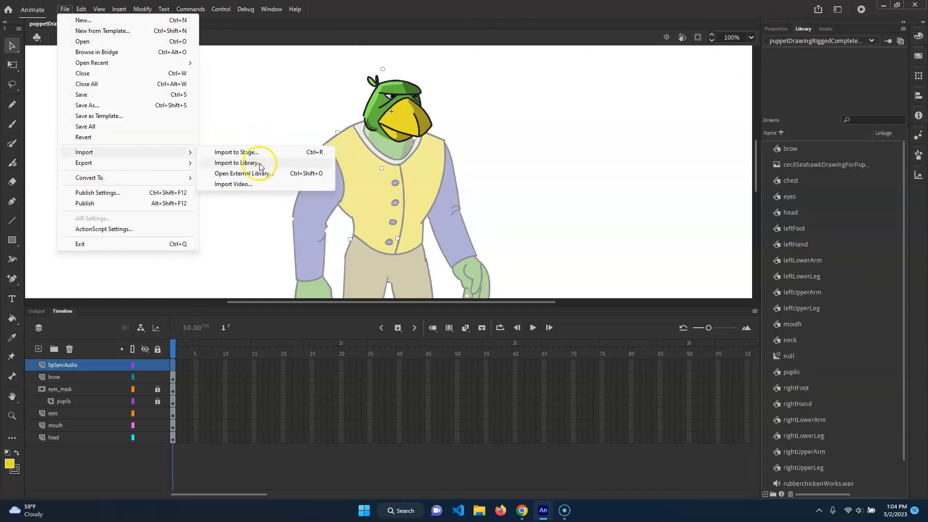
pyautogui.click(565, 24)
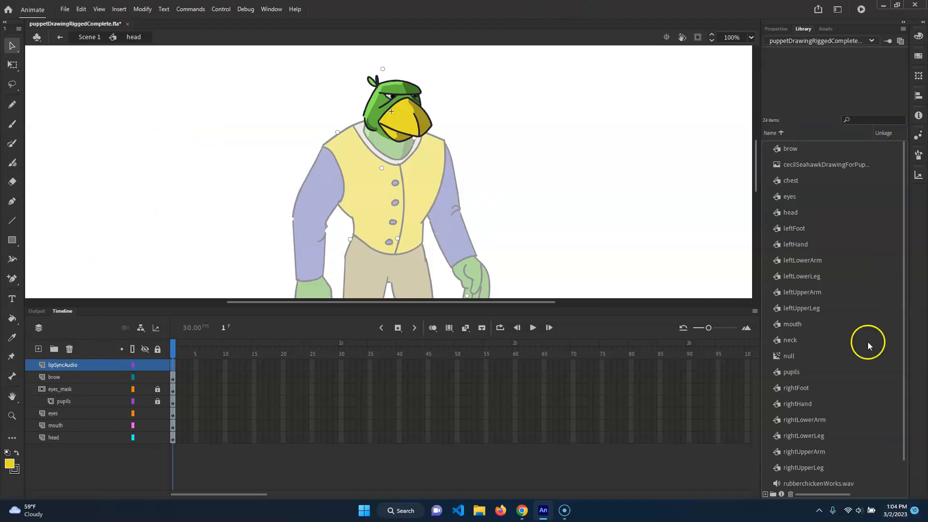
pyautogui.scroll(-2, 843, 289)
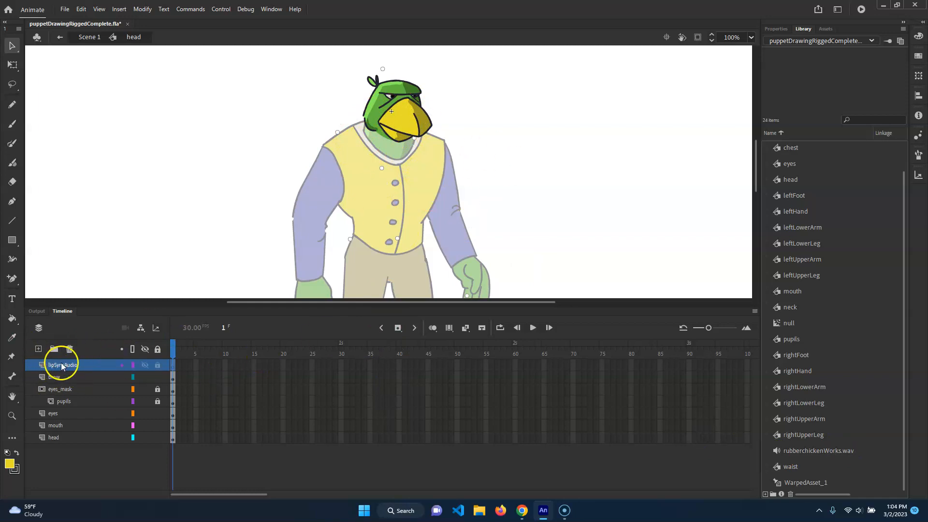
pyautogui.moveTo(805, 458); pyautogui.dragTo(424, 207)
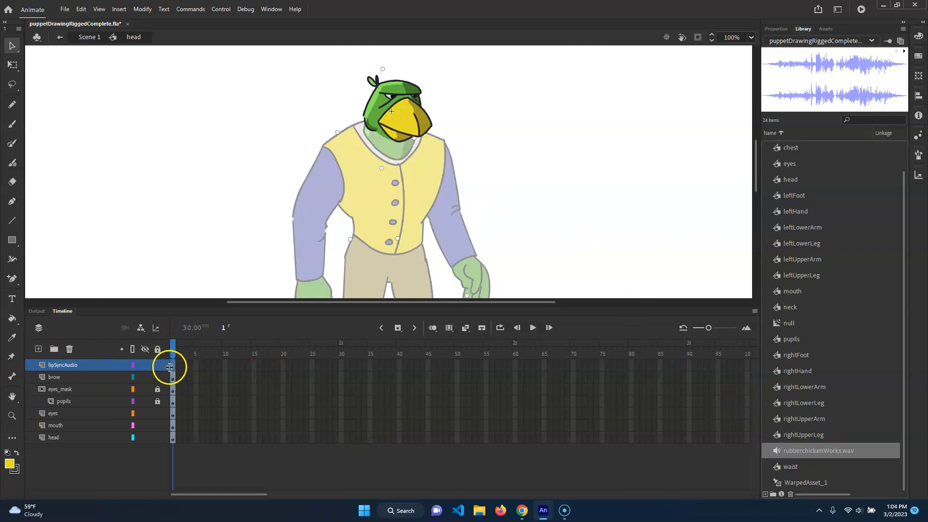
pyautogui.hotkey('ctrl', 'z')
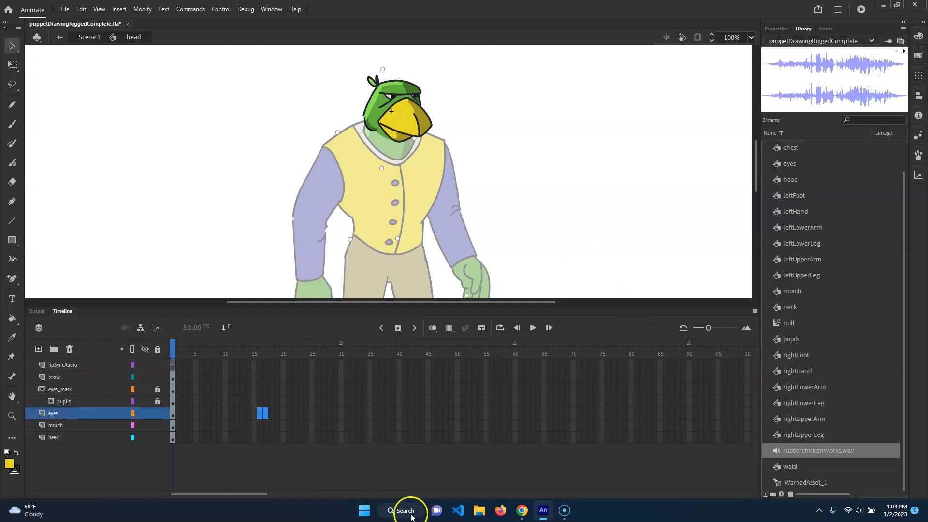
# Extend every layer of the head symbol to frame 150 and return the playhead to frame 1.
pyautogui.moveTo(247, 494); pyautogui.dragTo(348, 513)
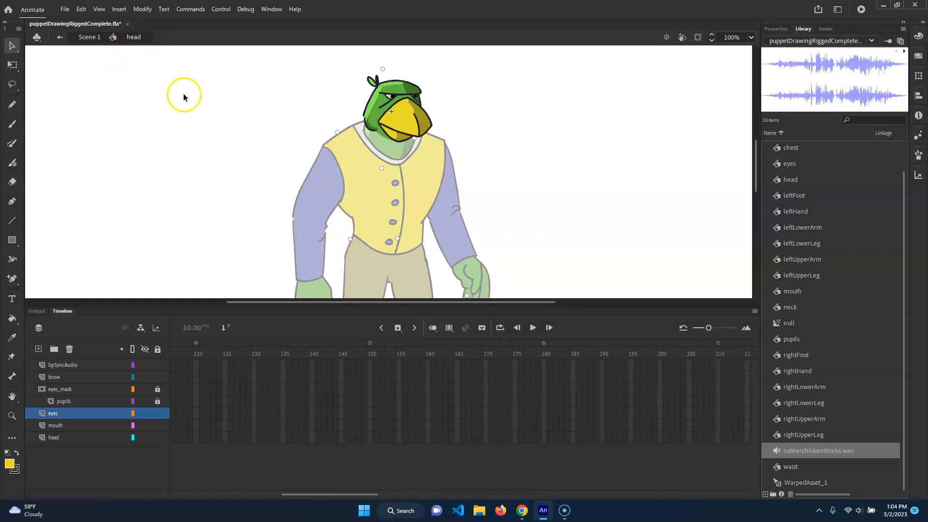
pyautogui.moveTo(369, 365); pyautogui.dragTo(370, 445)
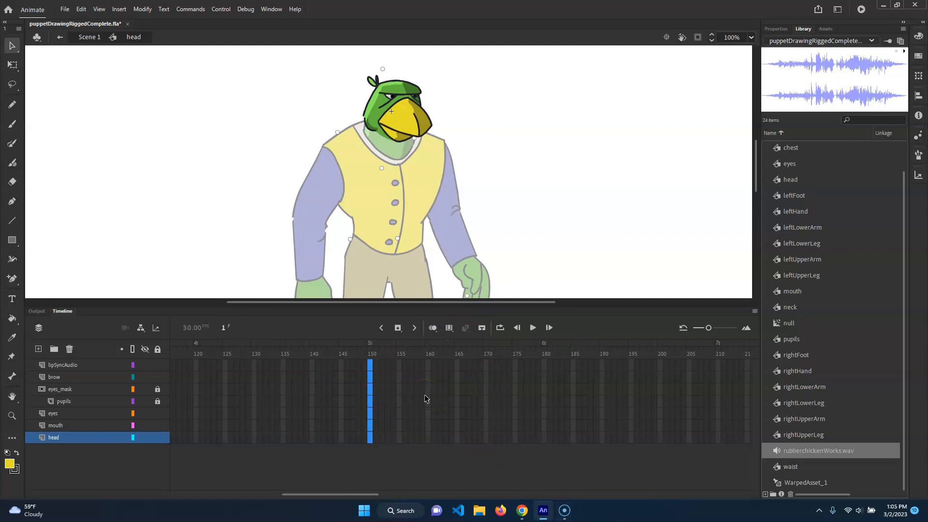
pyautogui.moveTo(368, 351); pyautogui.dragTo(110, 346)
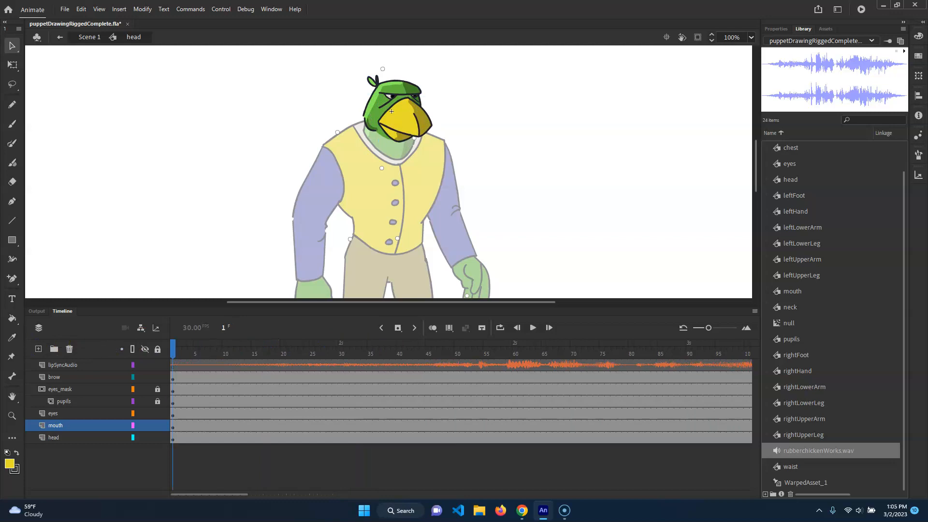
# Play the head symbol from frame 1 to check how the mouth graphic behaves, and return the playhead to frame 1.
pyautogui.press('Return')
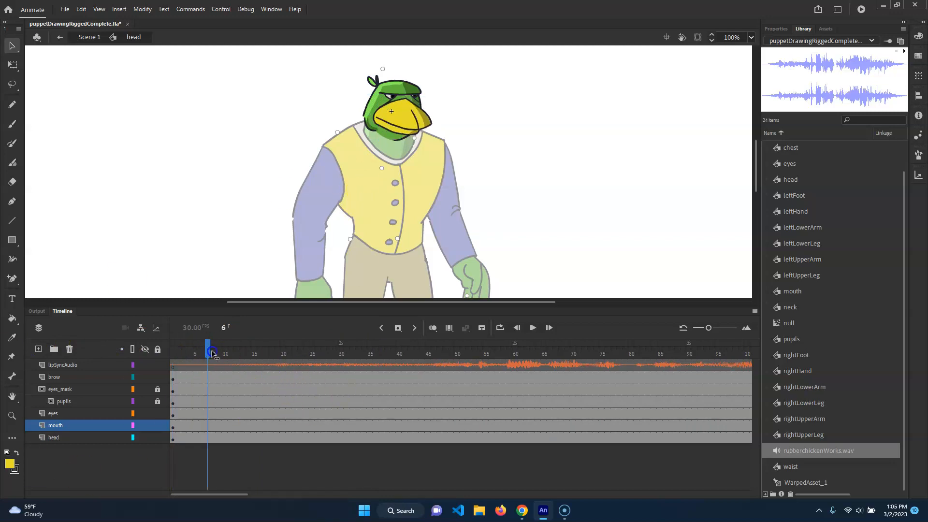
pyautogui.click(410, 123)
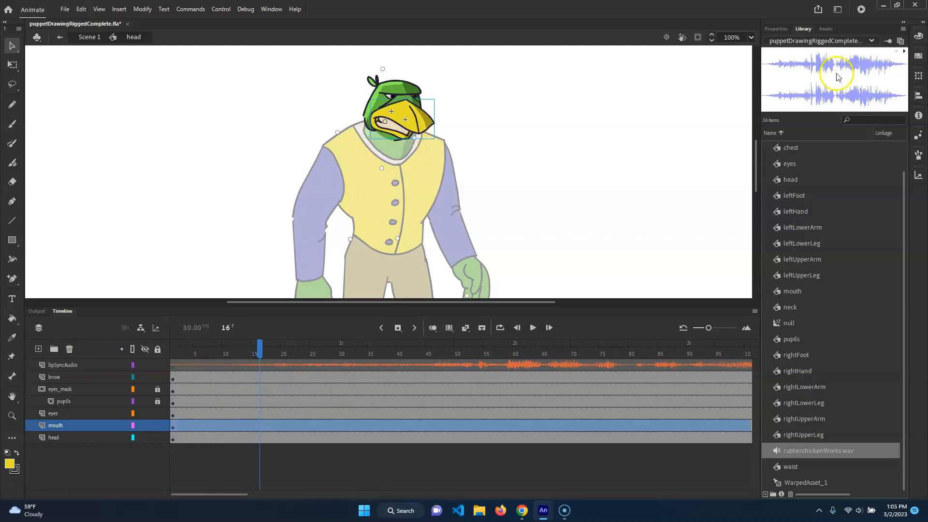
pyautogui.moveTo(263, 346); pyautogui.dragTo(122, 353)
pyautogui.press('Return')
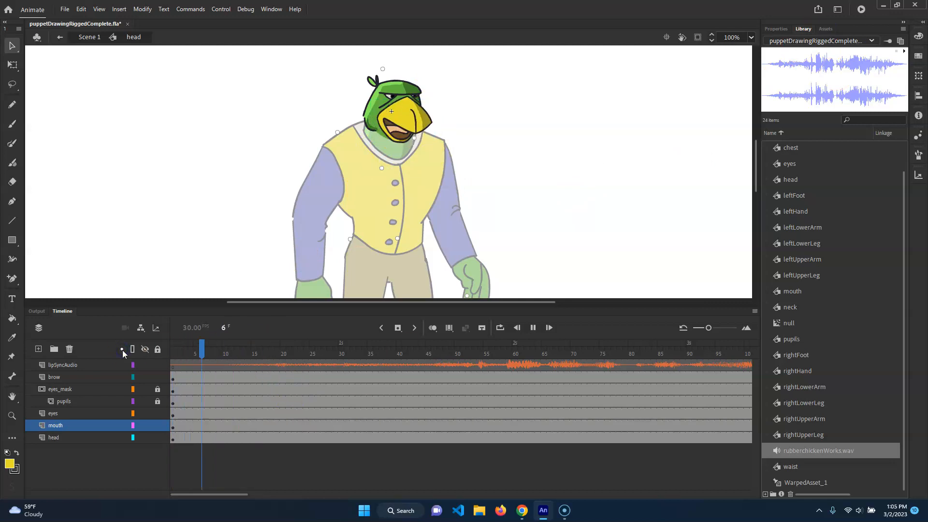
pyautogui.moveTo(330, 354); pyautogui.dragTo(187, 346)
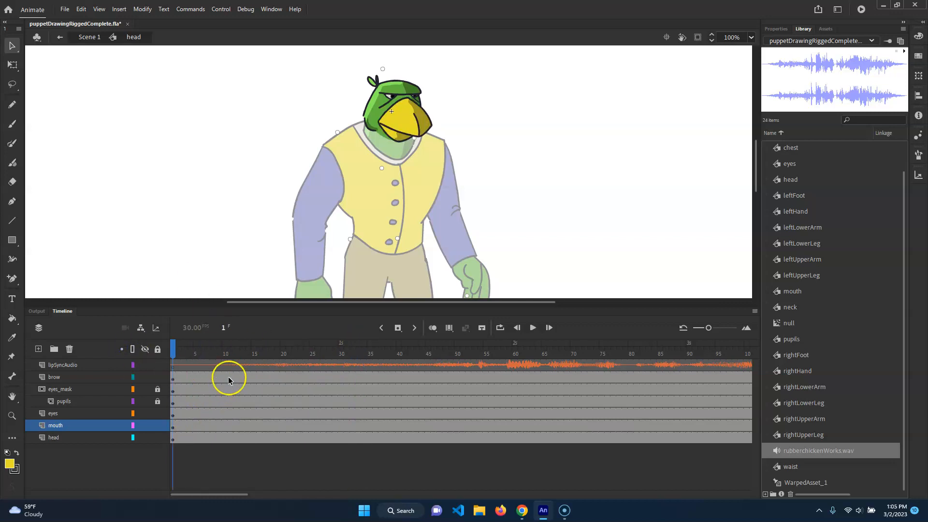
# Set the mouth instance's looping to play a single frame, starting at frame 1.
pyautogui.click(408, 125)
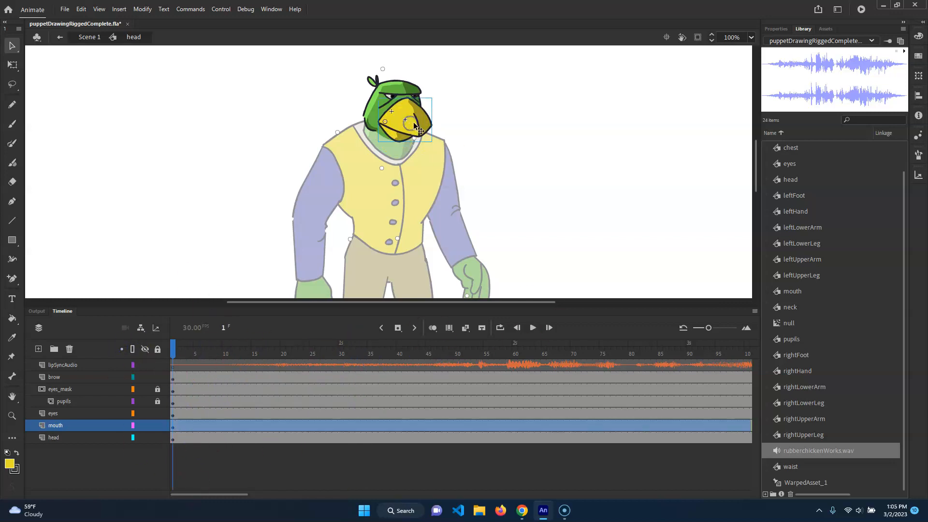
pyautogui.click(771, 29)
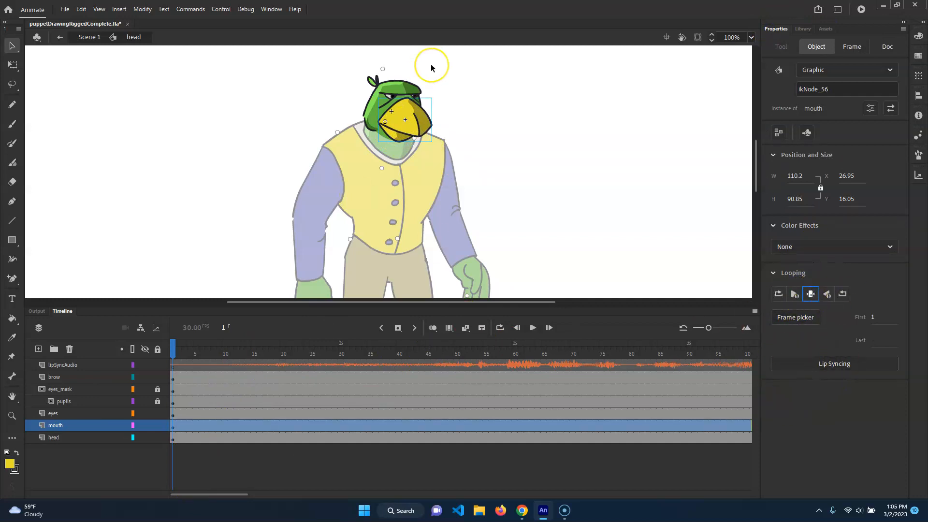
pyautogui.hotkey('ctrl', 's')
pyautogui.click(248, 361)
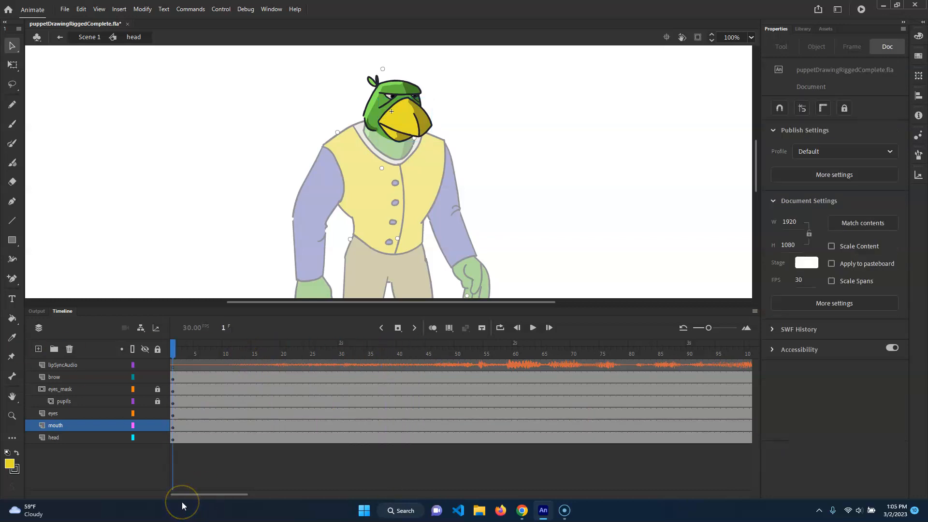
# Start Lip Syncing on the mouth instance and assign frames 2 Ah, 3 D and 4 Ee to the Ah, D and Ee visemes.
pyautogui.click(374, 116)
pyautogui.click(837, 366)
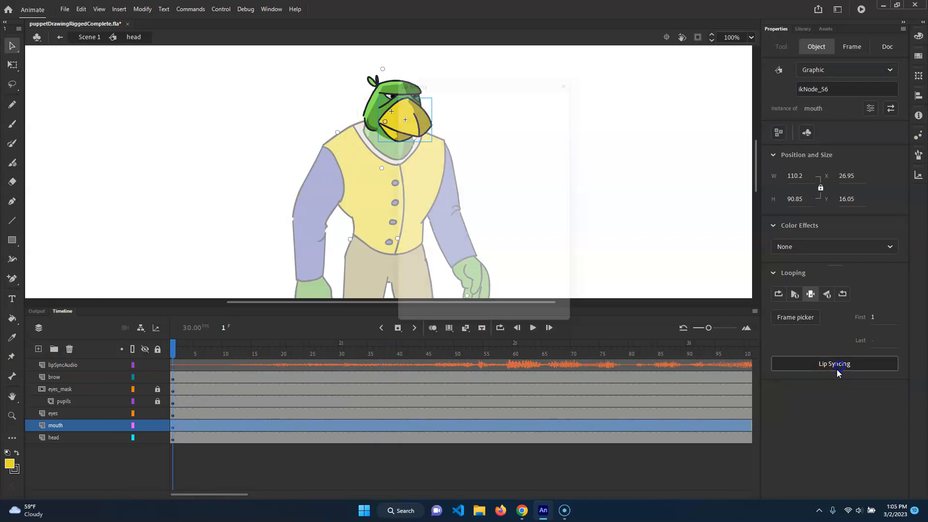
pyautogui.moveTo(516, 76); pyautogui.dragTo(684, 88)
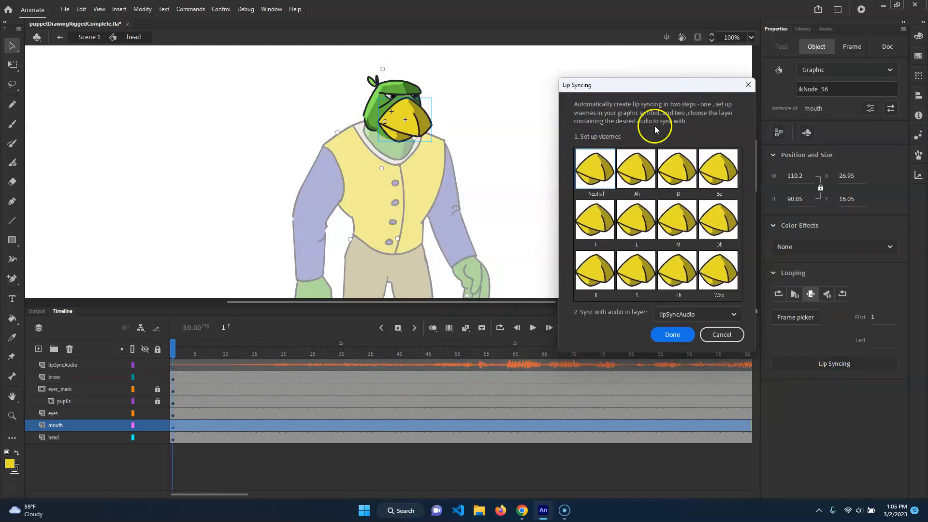
pyautogui.click(641, 174)
pyautogui.click(712, 208)
pyautogui.click(677, 169)
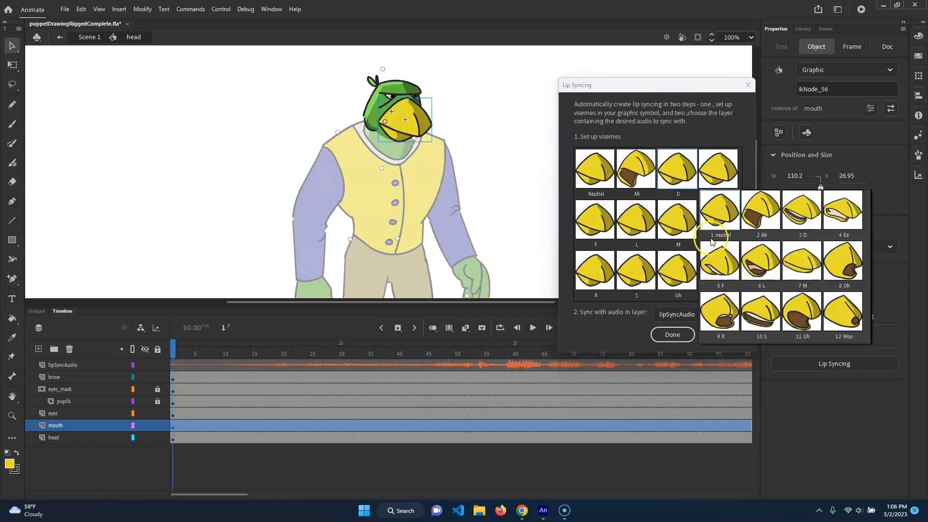
pyautogui.click(801, 211)
pyautogui.click(718, 179)
pyautogui.click(892, 210)
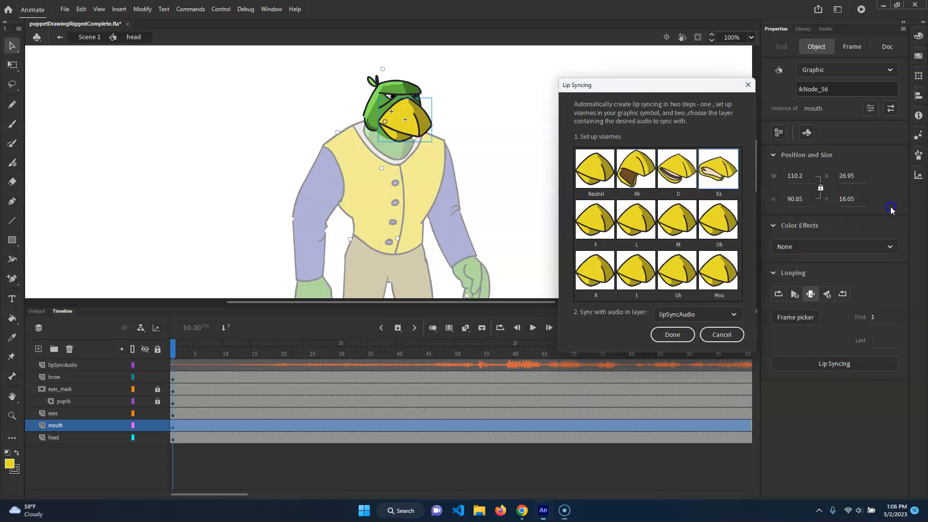
# Assign frames 5 F, 6 L, 7 M and 8 Oh to the F, L, M and Oh visemes.
pyautogui.click(595, 218)
pyautogui.click(627, 237)
pyautogui.click(719, 315)
pyautogui.click(687, 219)
pyautogui.click(810, 318)
pyautogui.click(719, 220)
pyautogui.click(885, 308)
# Assign frames 9 R, 10 S, 11 Uh and 12 Woo to the R, S, Uh and Woo visemes.
pyautogui.click(603, 265)
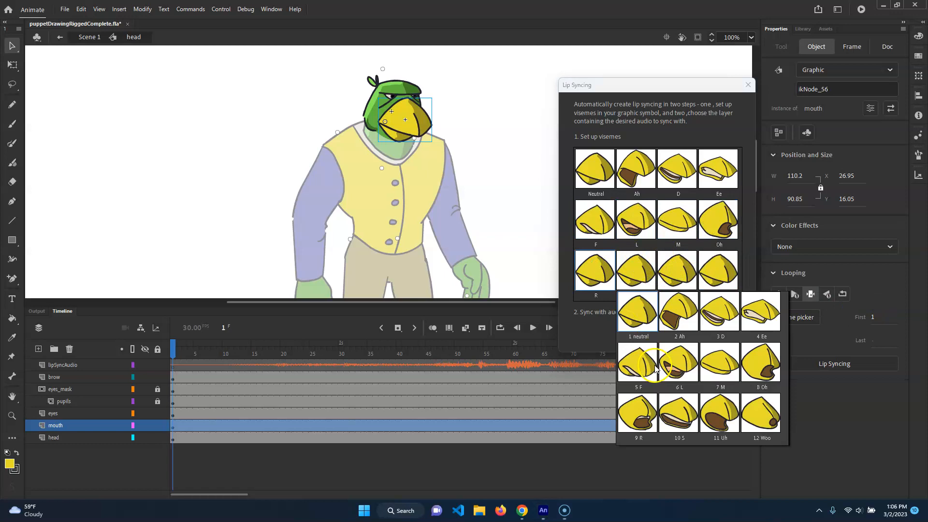
pyautogui.click(637, 425)
pyautogui.click(640, 278)
pyautogui.click(708, 432)
pyautogui.click(676, 270)
pyautogui.click(802, 414)
pyautogui.click(718, 270)
pyautogui.click(889, 419)
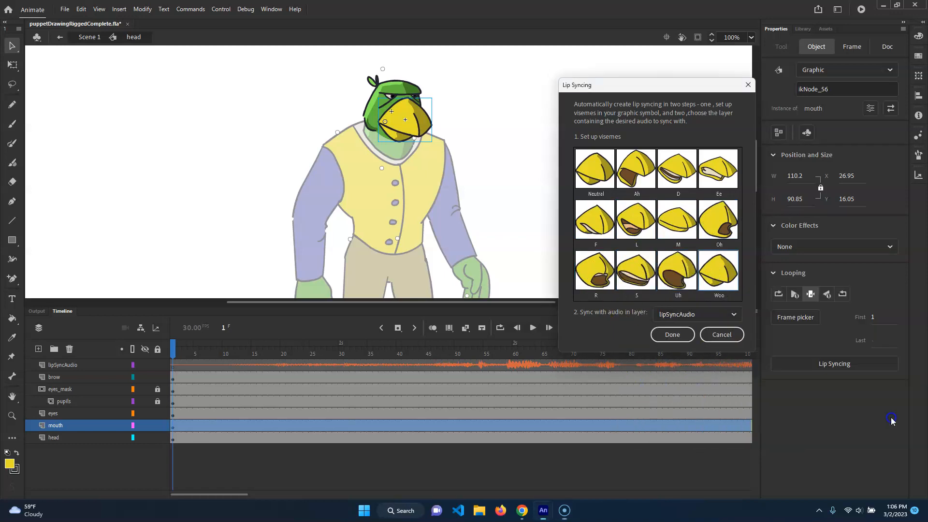
# Sync the mouth visemes with the audio in the lipSyncAudio layer and apply the lip syncing.
pyautogui.click(706, 314)
pyautogui.click(696, 330)
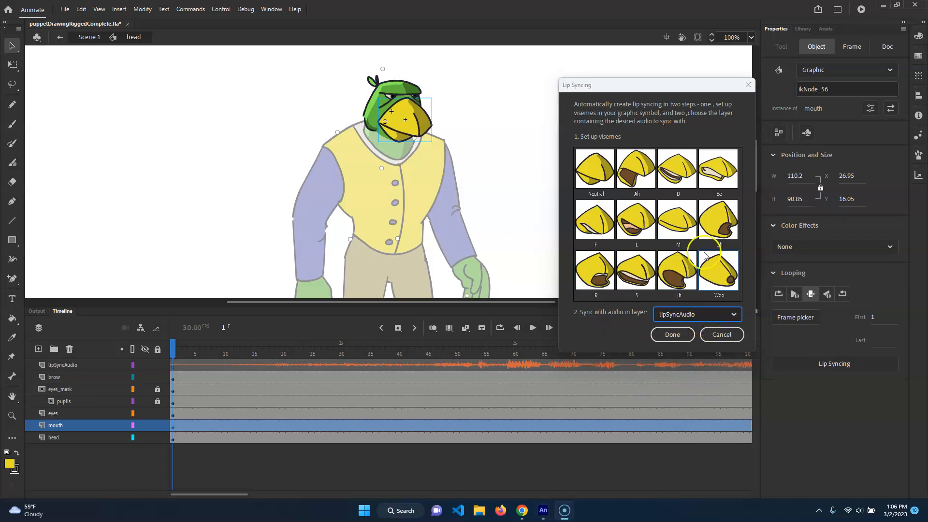
pyautogui.click(668, 334)
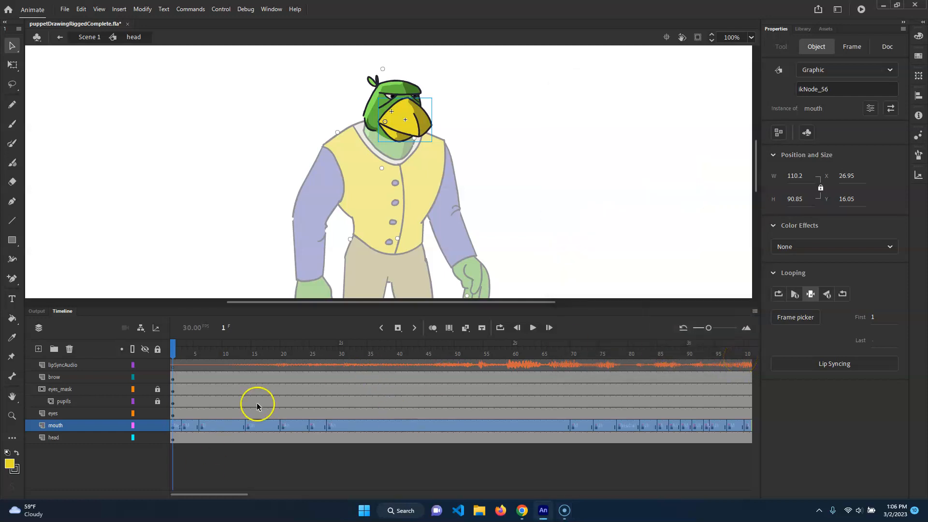
# Play the head symbol twice from frame 1 to review the mouth's lip sync, and return the playhead to frame 1.
pyautogui.click(532, 328)
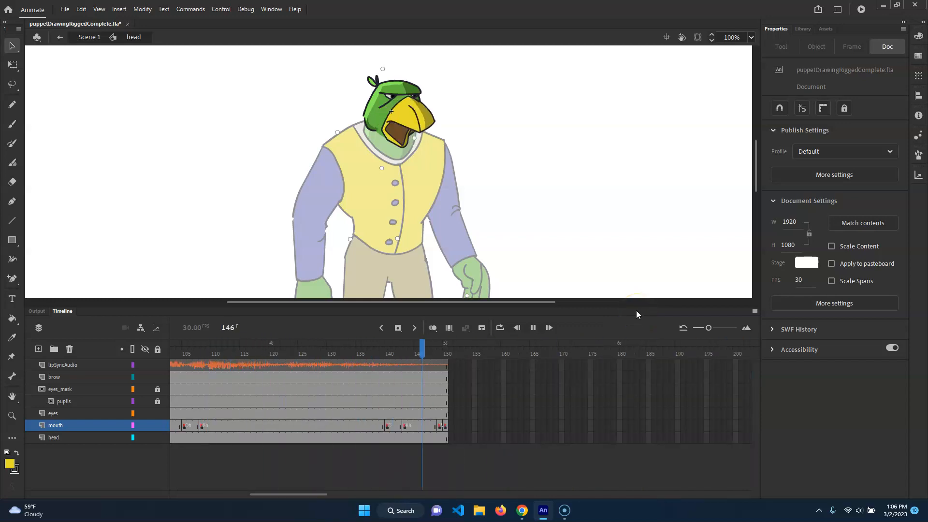
pyautogui.moveTo(420, 353); pyautogui.dragTo(173, 352)
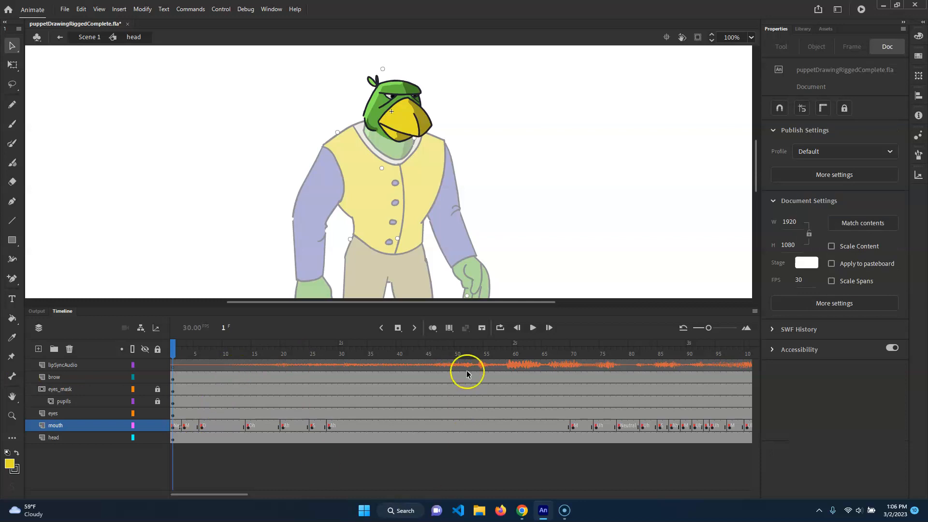
pyautogui.click(533, 328)
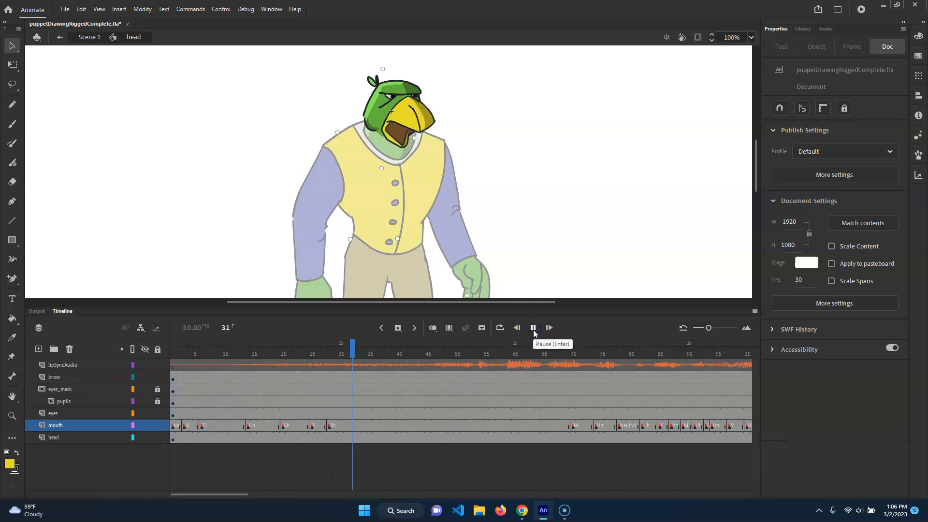
pyautogui.click(533, 327)
pyautogui.moveTo(427, 355)
pyautogui.mouseDown()
pyautogui.moveTo(456, 352)
pyautogui.moveTo(201, 353)
pyautogui.moveTo(164, 355)
pyautogui.moveTo(331, 353)
pyautogui.moveTo(176, 354)
pyautogui.moveTo(244, 355)
pyautogui.moveTo(140, 368)
pyautogui.mouseUp()
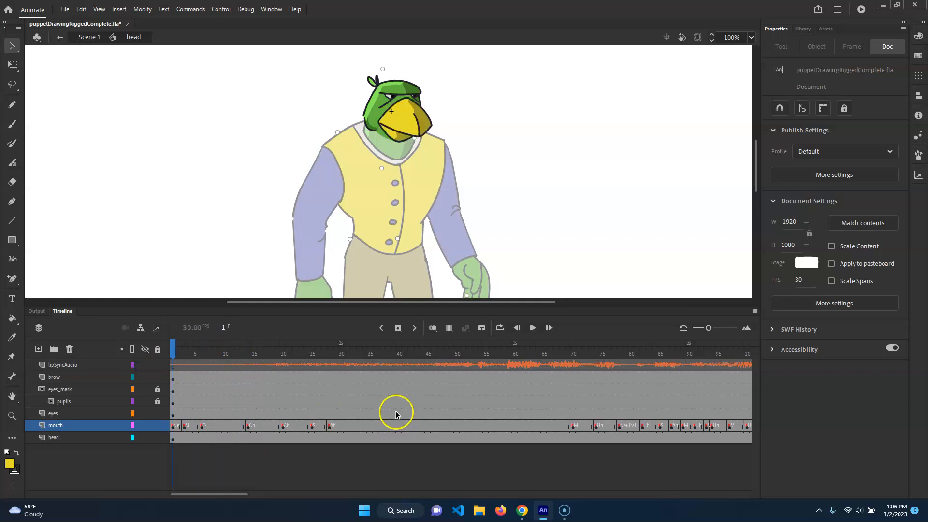